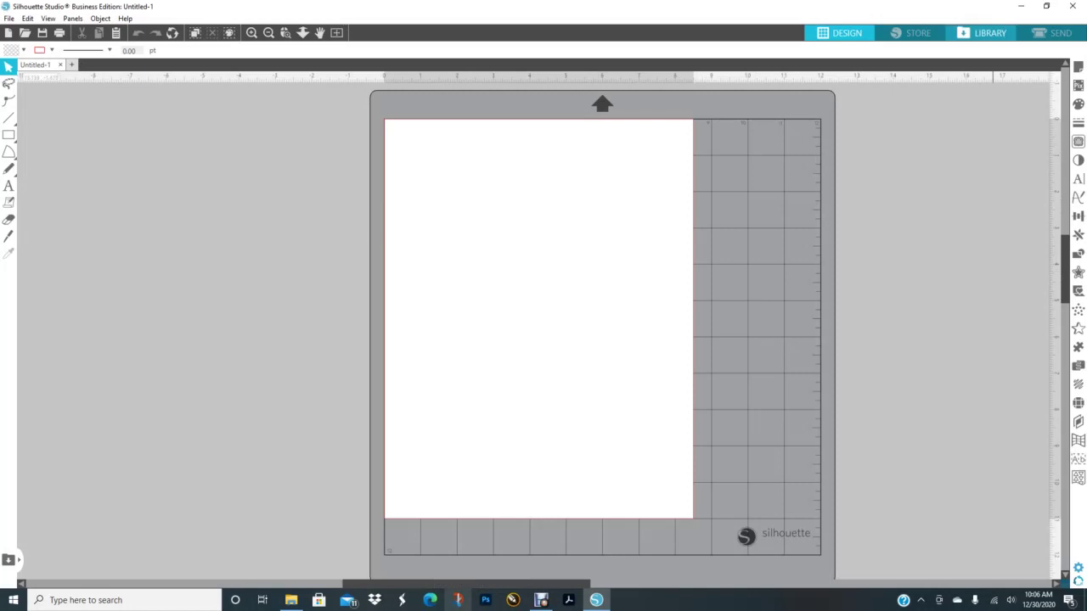
Create a new subfolder with the default name in the library's Patterns folder.
left_click(985, 32)
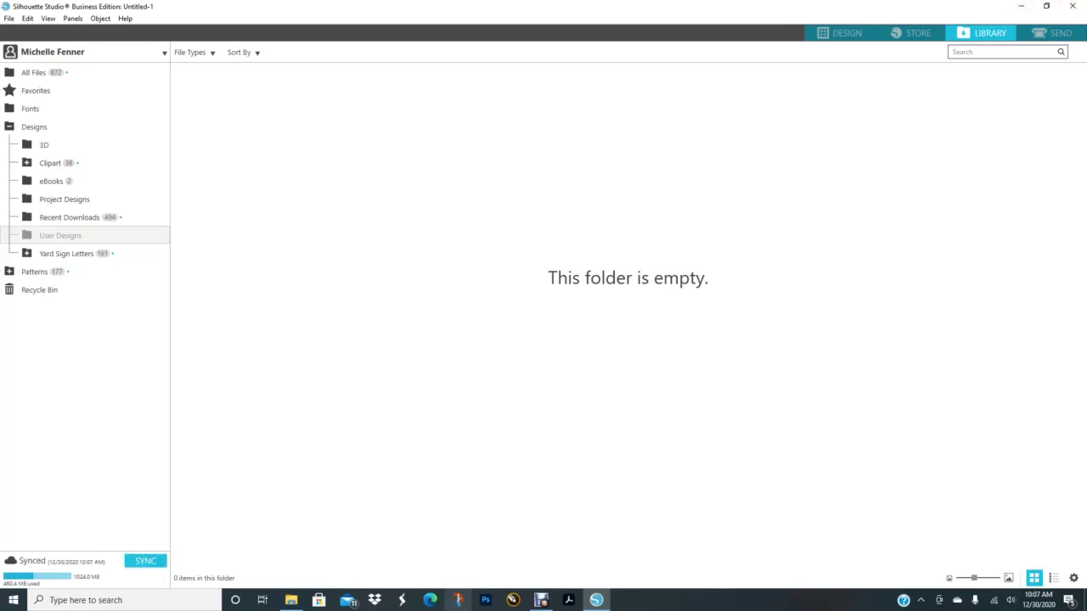
left_click(34, 271)
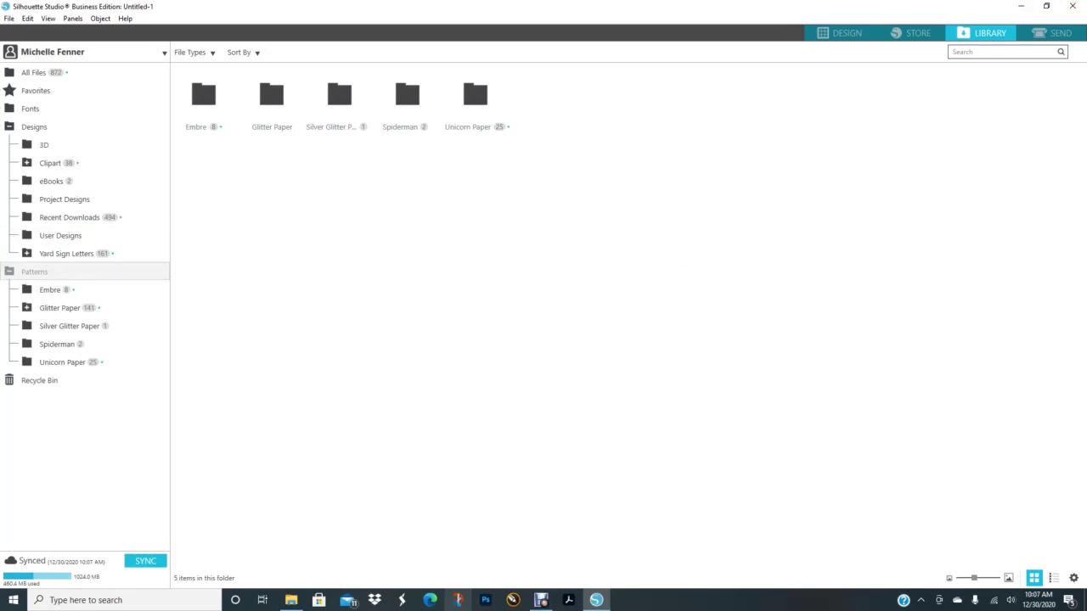
right_click(71, 277)
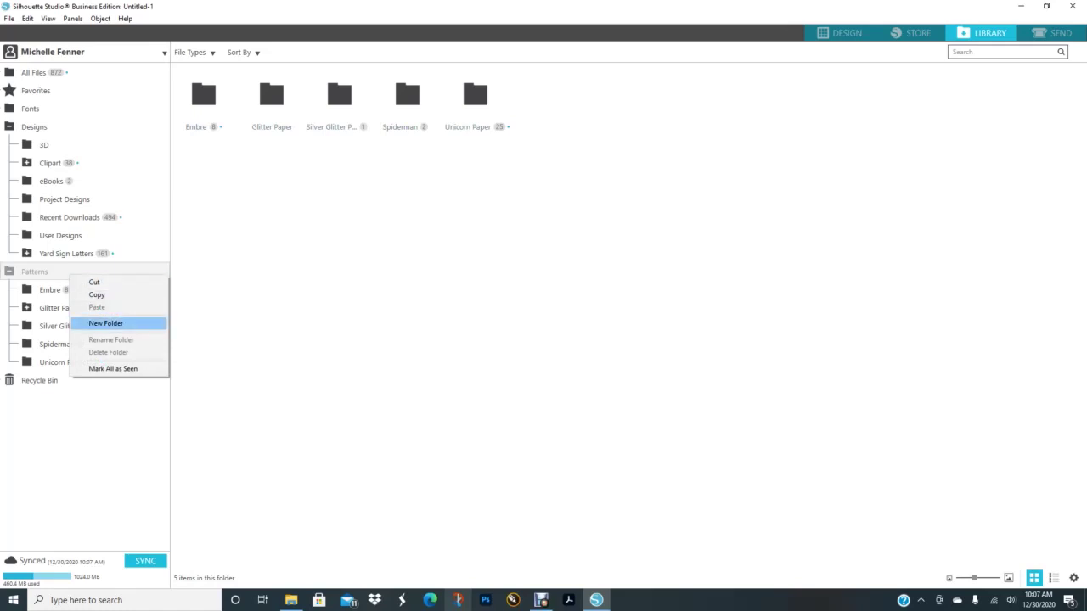
left_click(105, 323)
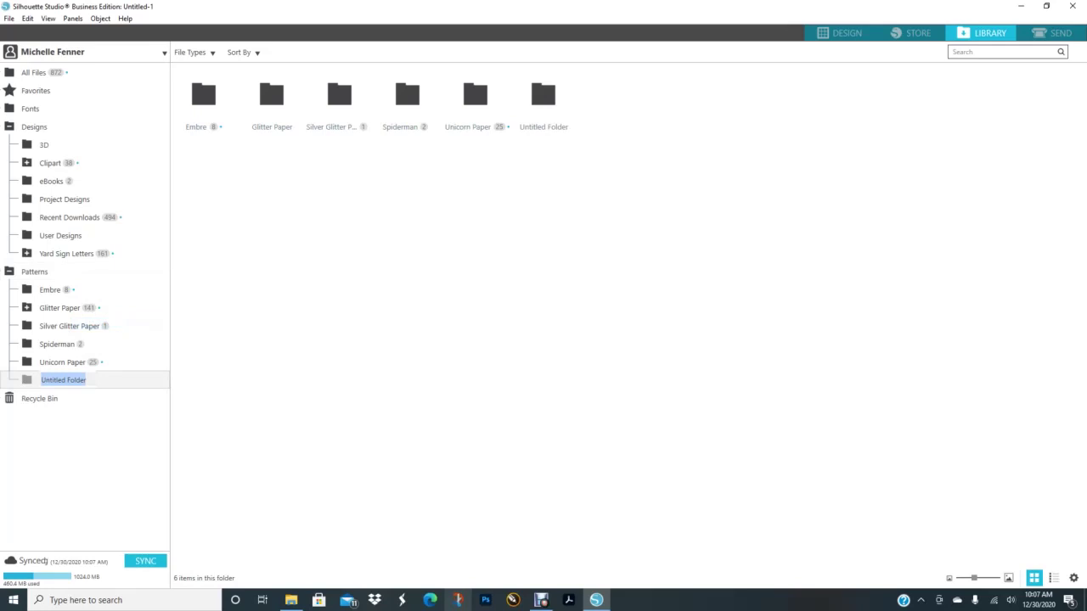
Create a subfolder named Chunky Glitter inside the Glitter Paper pattern folder.
left_click(59, 307)
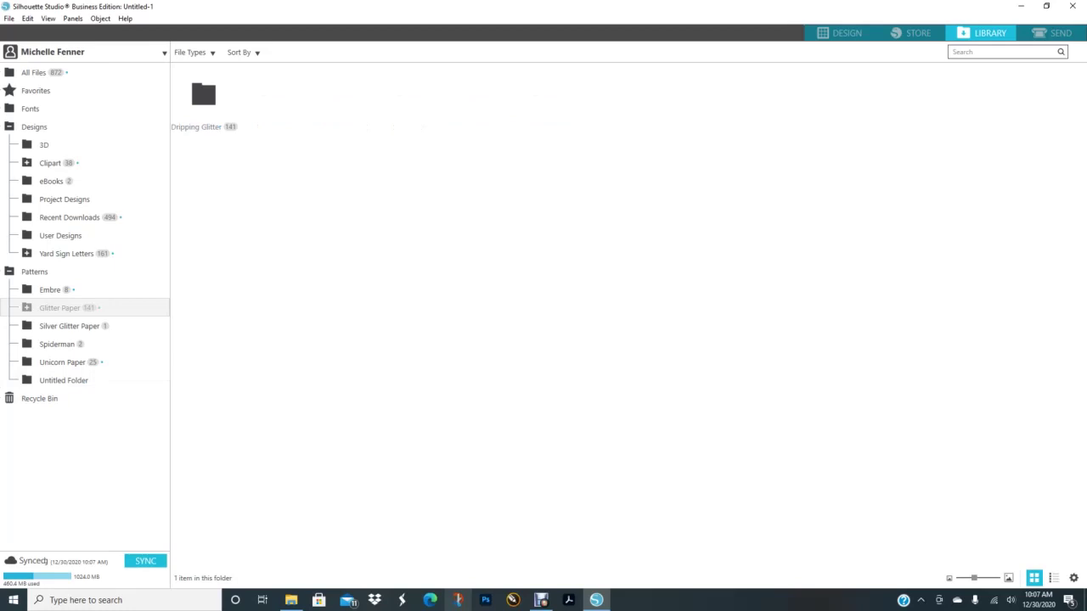
right_click(61, 308)
left_click(97, 354)
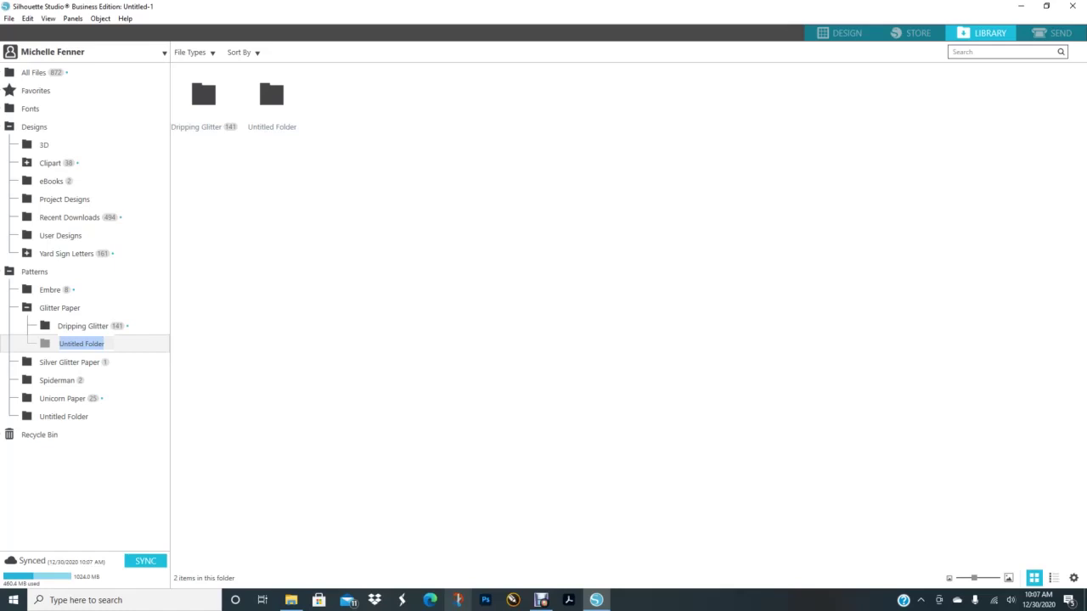
type("Chu")
type("ncky")
type(" Glitt")
key("BackSpace")
key("Return")
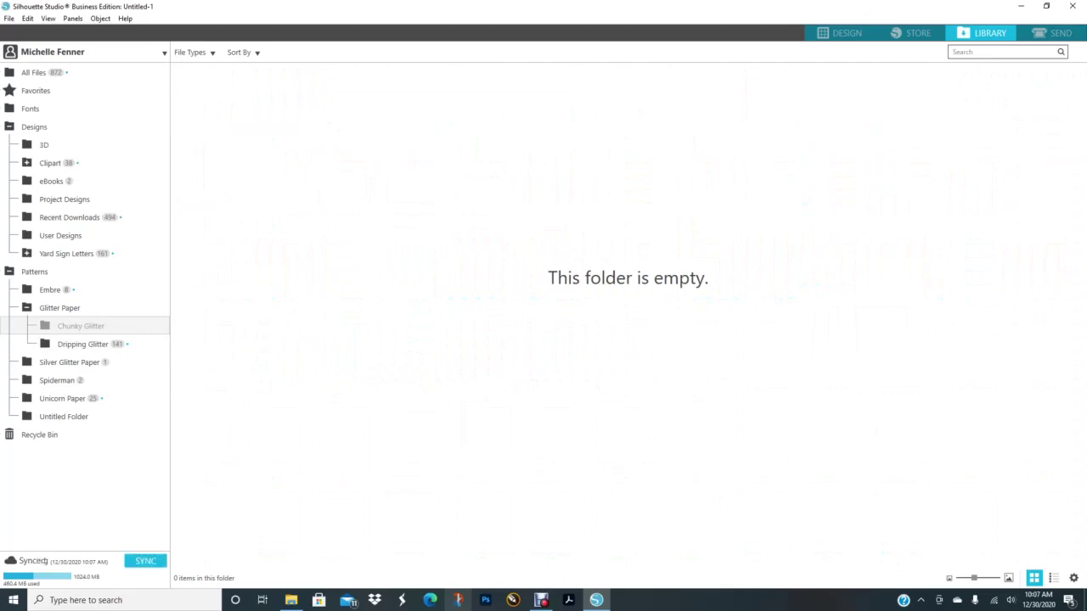
Import Chunky Glitter Paper-01 to Paper-42 from the File Explorer folder 100 Chunky Glitter Digital Papers into the library's Chunky Glitter folder.
left_click(80, 326)
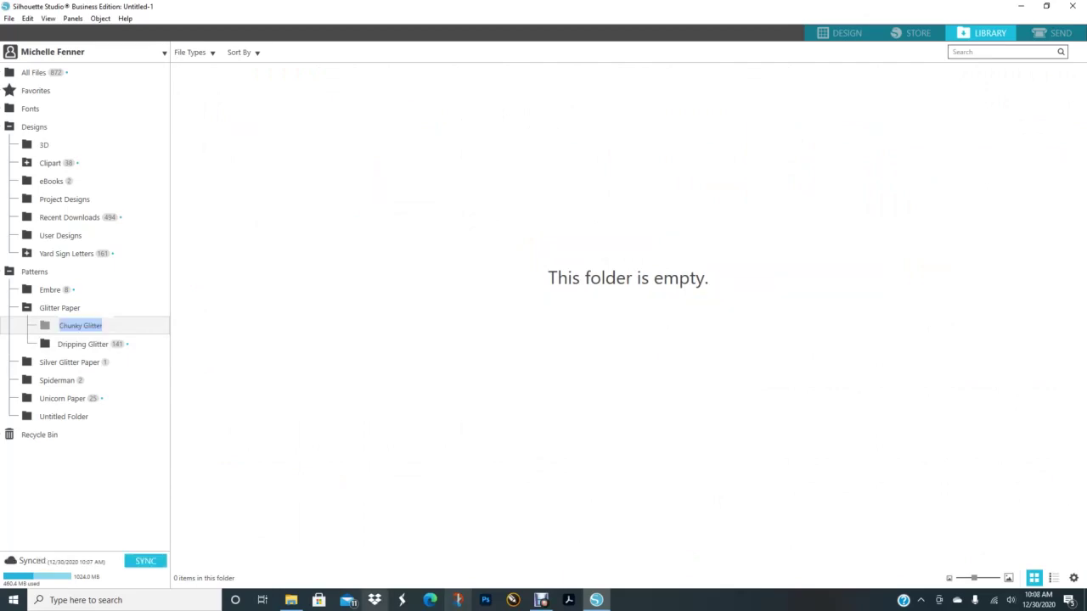
left_click(291, 600)
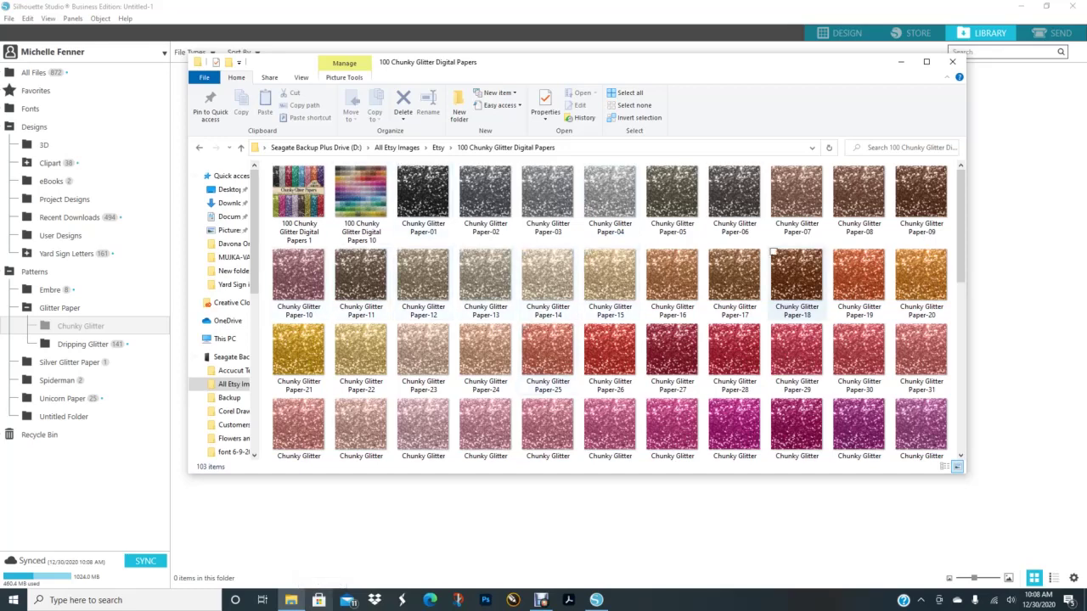
left_click_drag(840, 68, 743, 72)
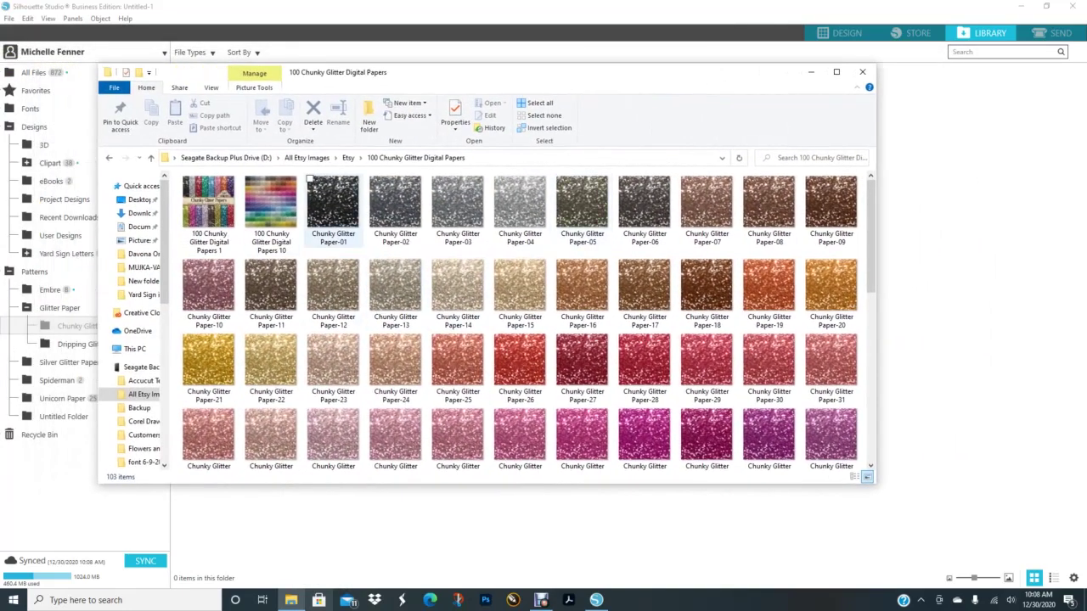
left_click(333, 210)
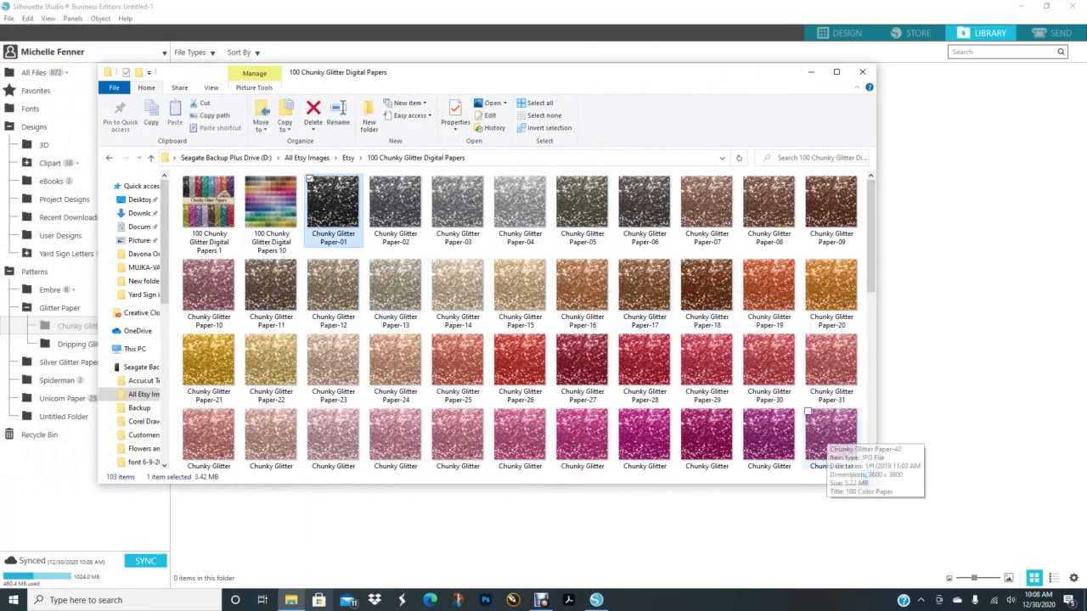
left_click(813, 429, "shift")
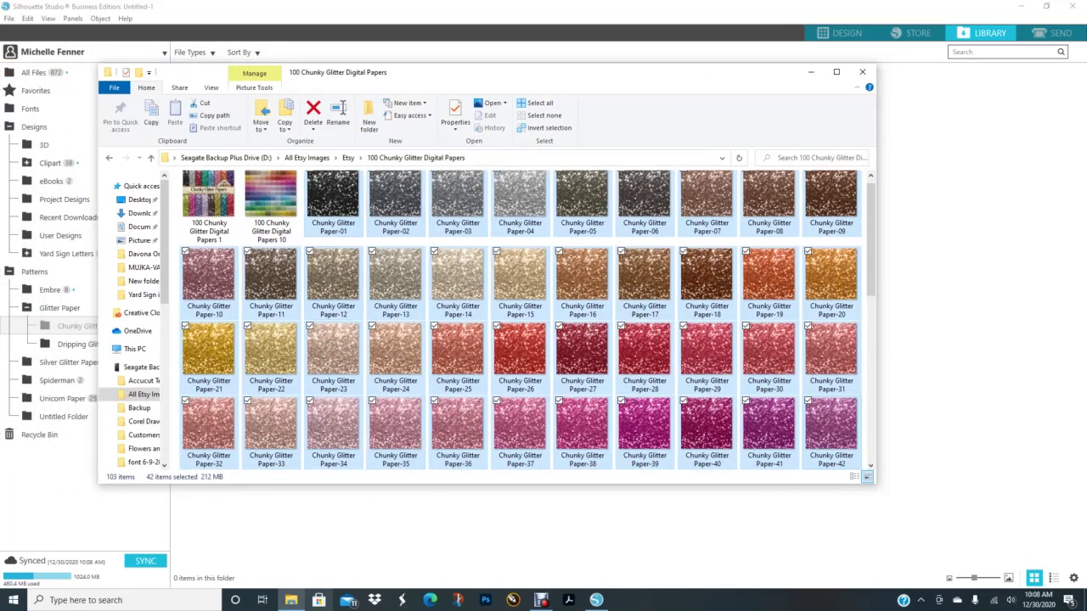
left_click_drag(333, 196, 380, 548)
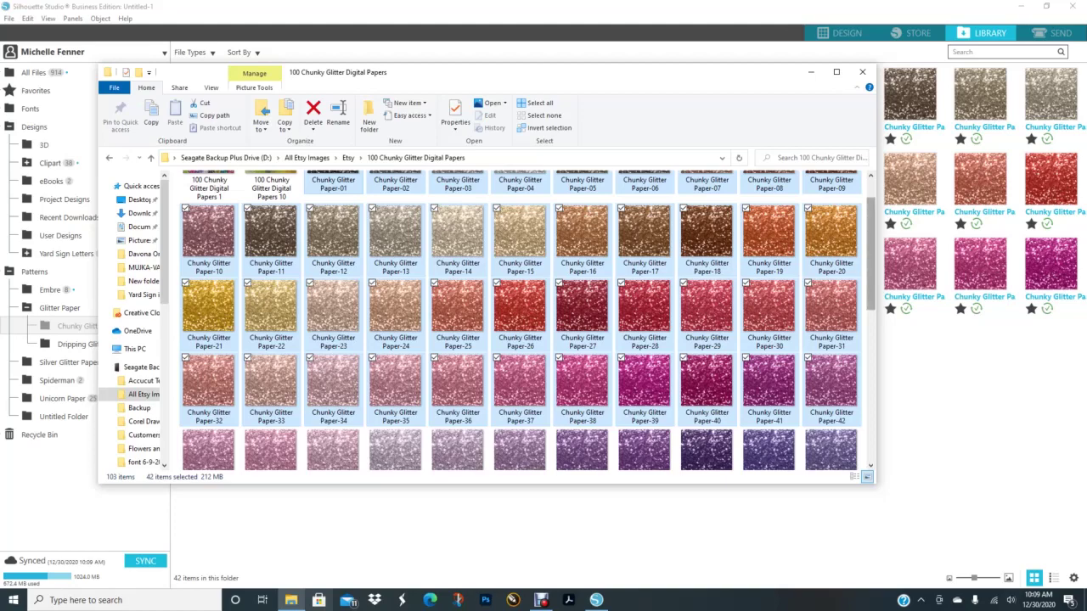
Add Chunky Glitter Paper-43 to Paper-86 to the library's Chunky Glitter folder.
scroll(755, 299, "down", 6)
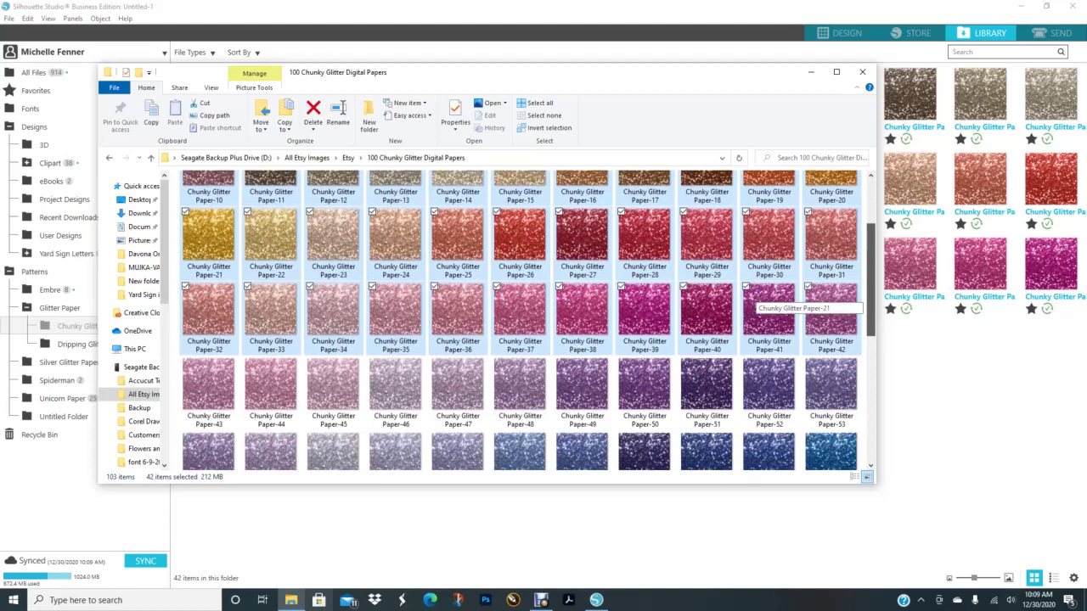
scroll(756, 299, "up", 3)
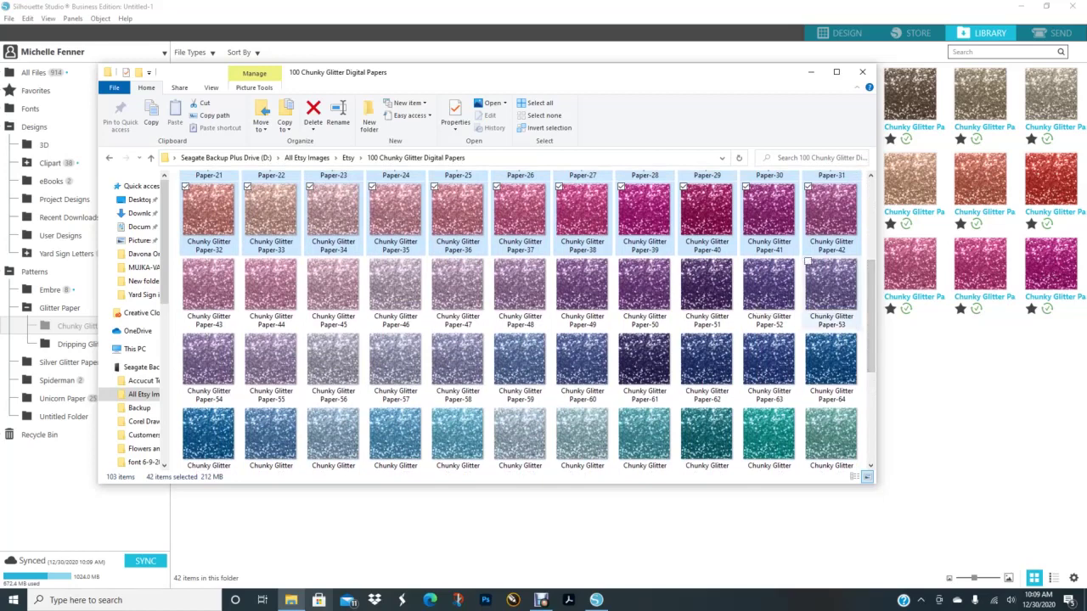
left_click(208, 289)
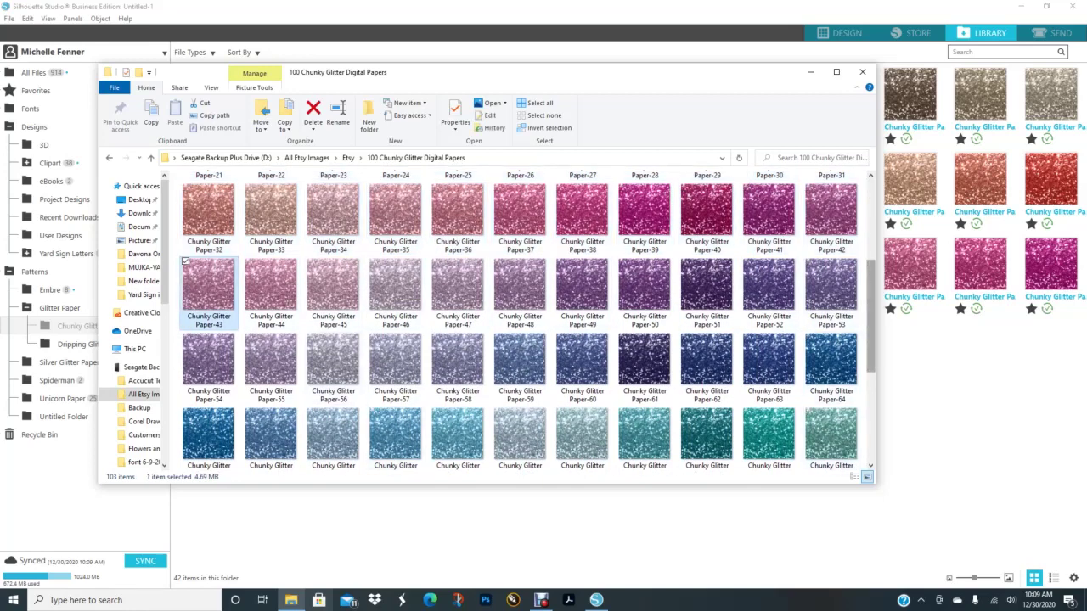
scroll(869, 361, "down", 1)
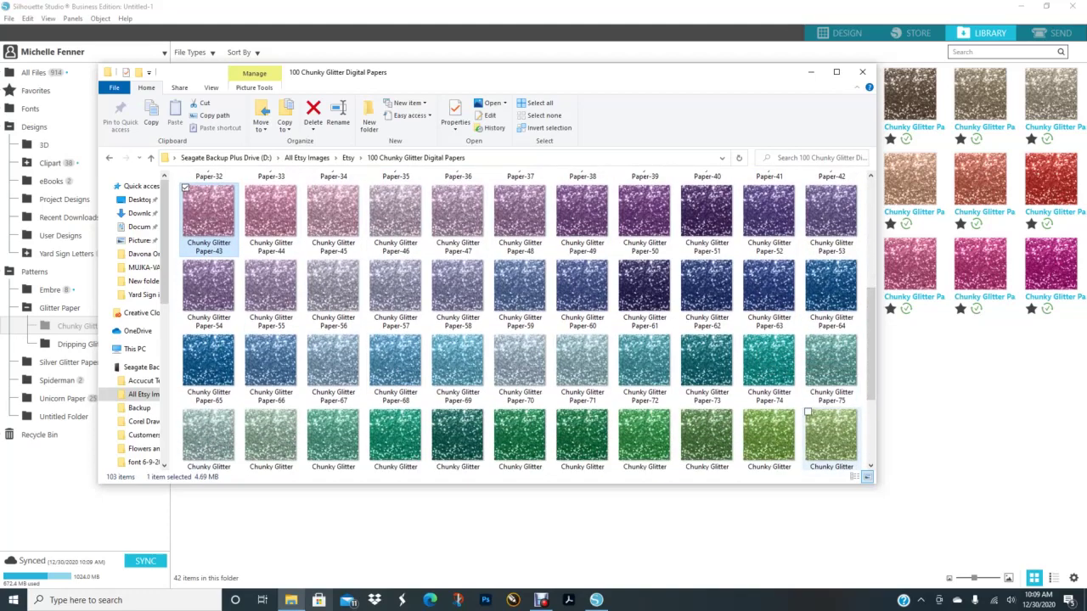
left_click(828, 435, "shift")
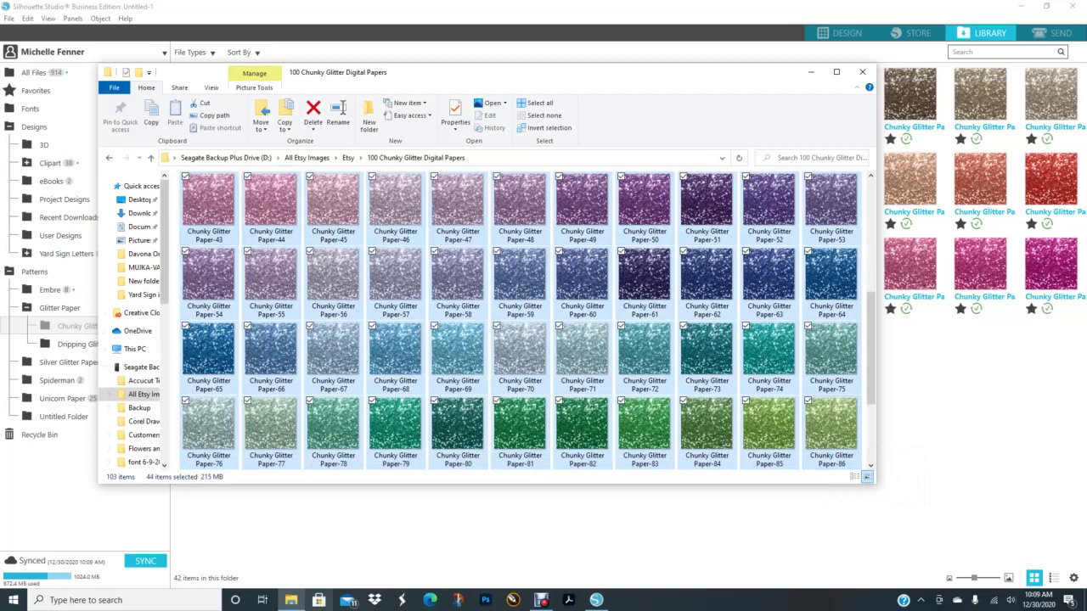
left_click_drag(212, 204, 358, 558)
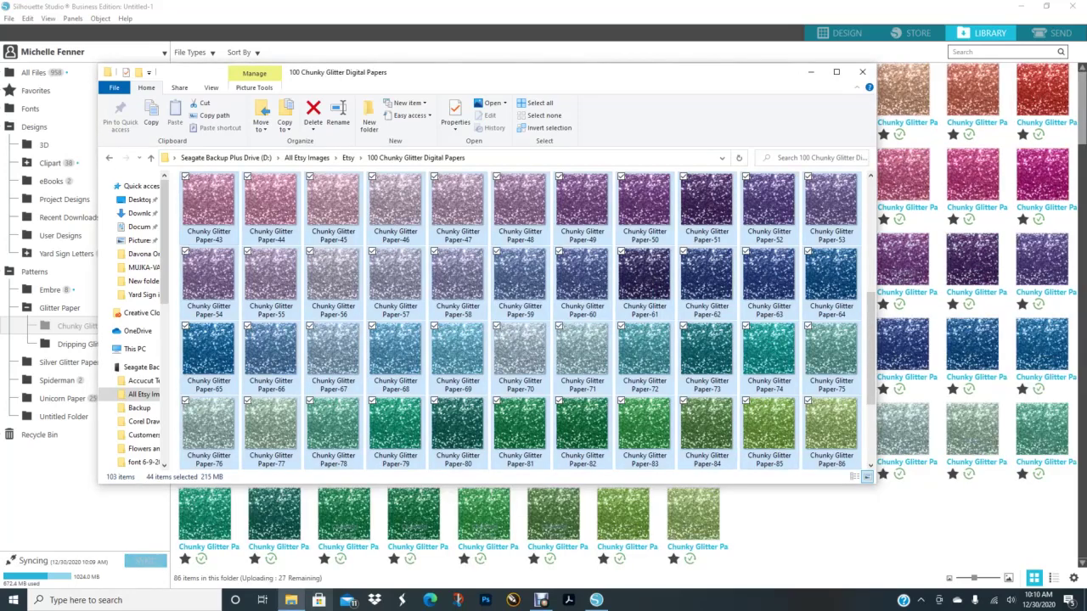
Add Chunky Glitter Paper-87 to Paper-100 to the library's Chunky Glitter folder and close the File Explorer window.
scroll(756, 364, "down", 3)
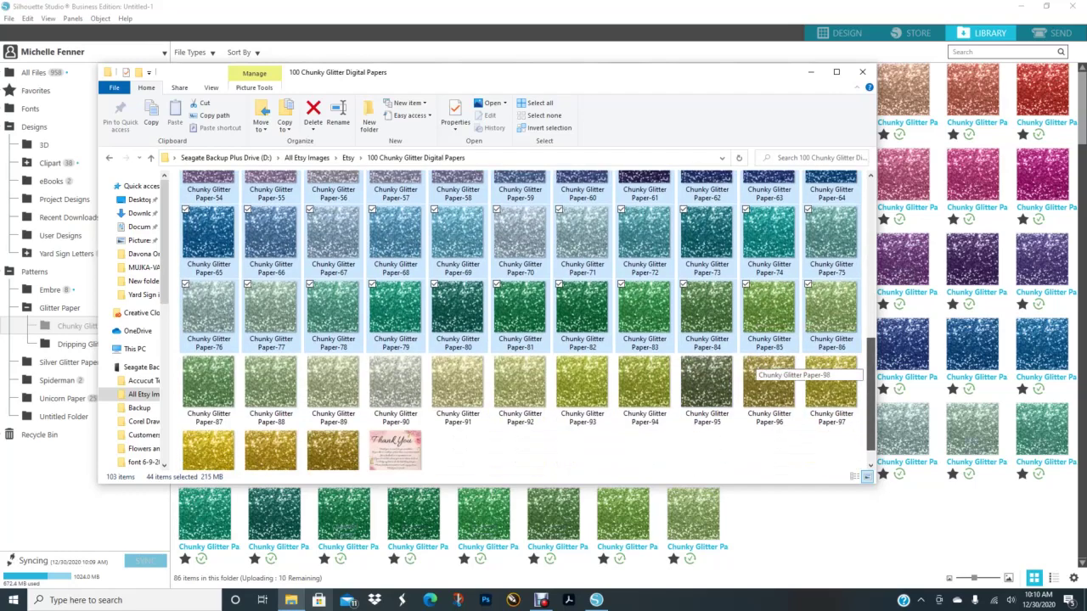
scroll(756, 363, "down", 1)
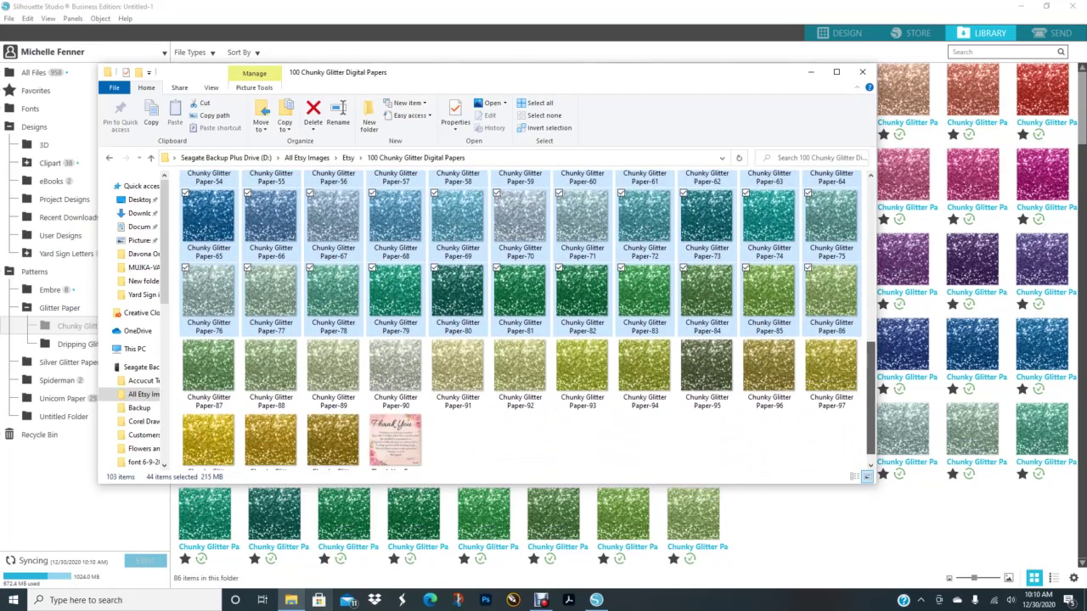
left_click(208, 367)
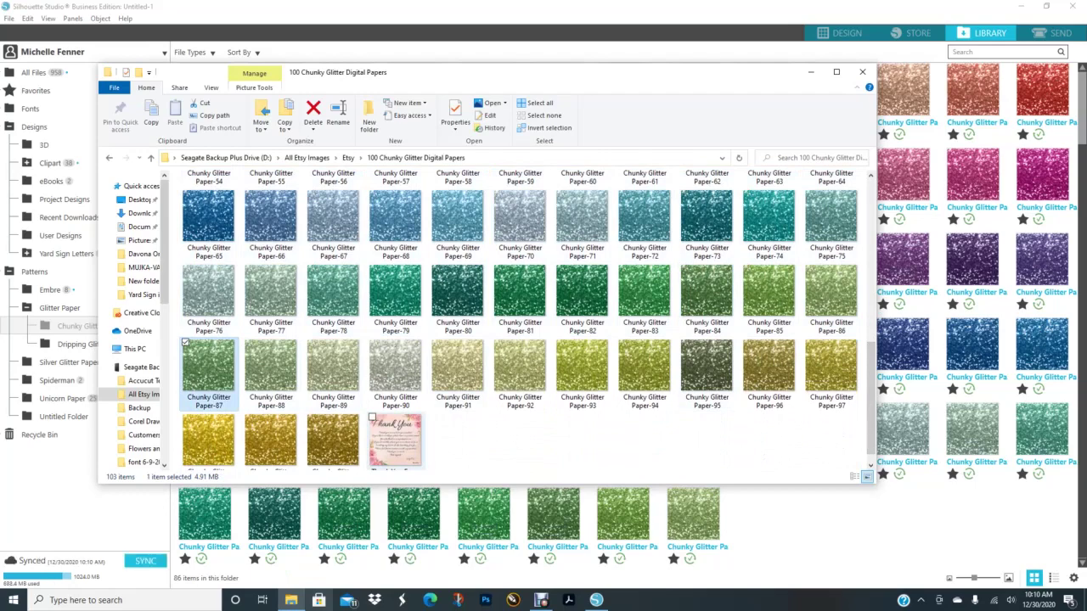
left_click(333, 437, "shift")
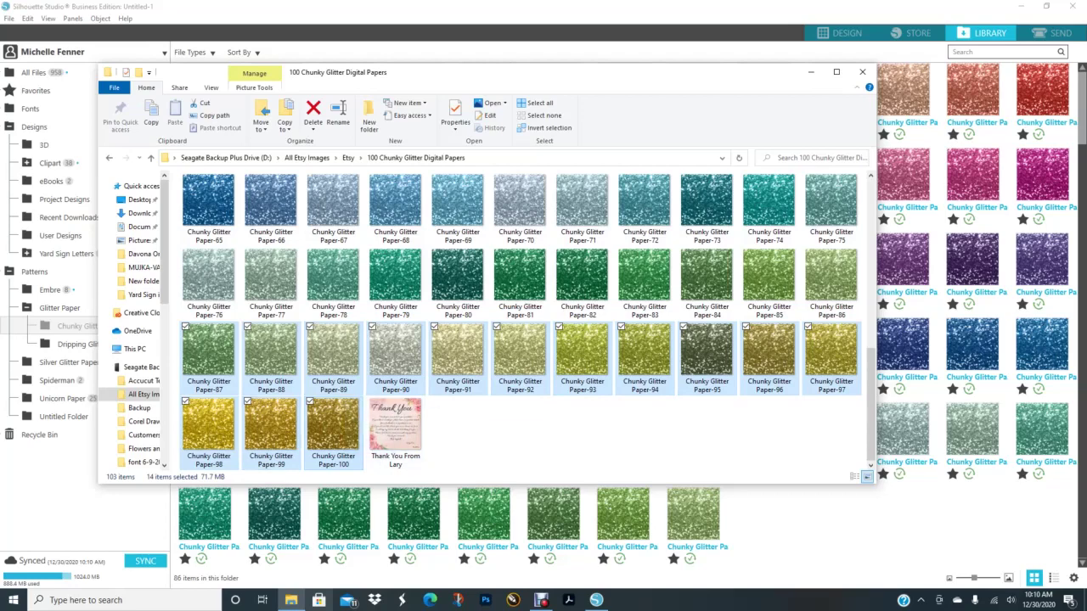
left_click_drag(768, 356, 801, 556)
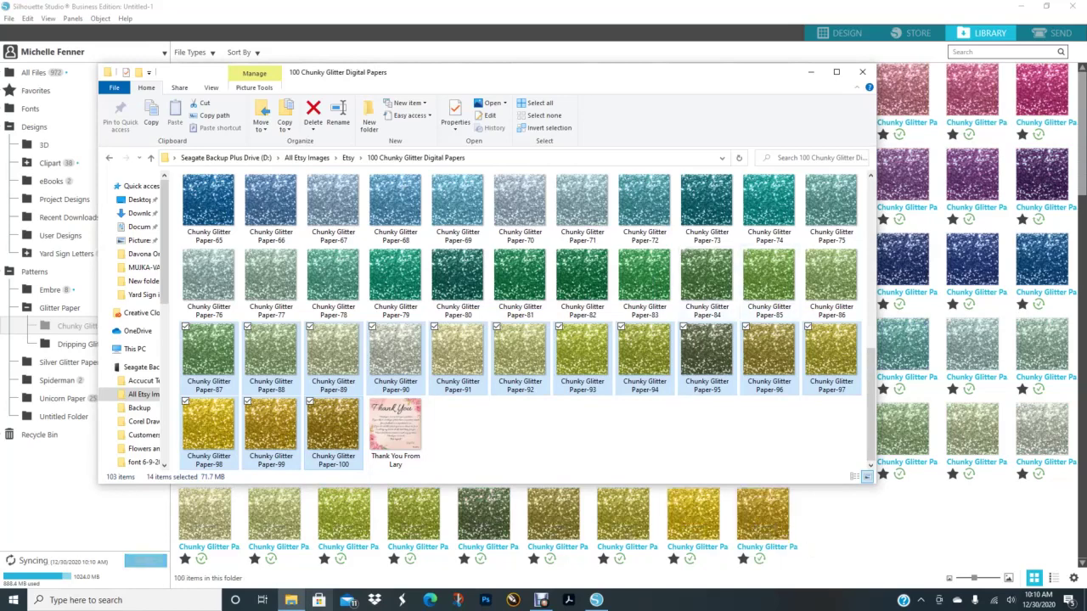
left_click(862, 72)
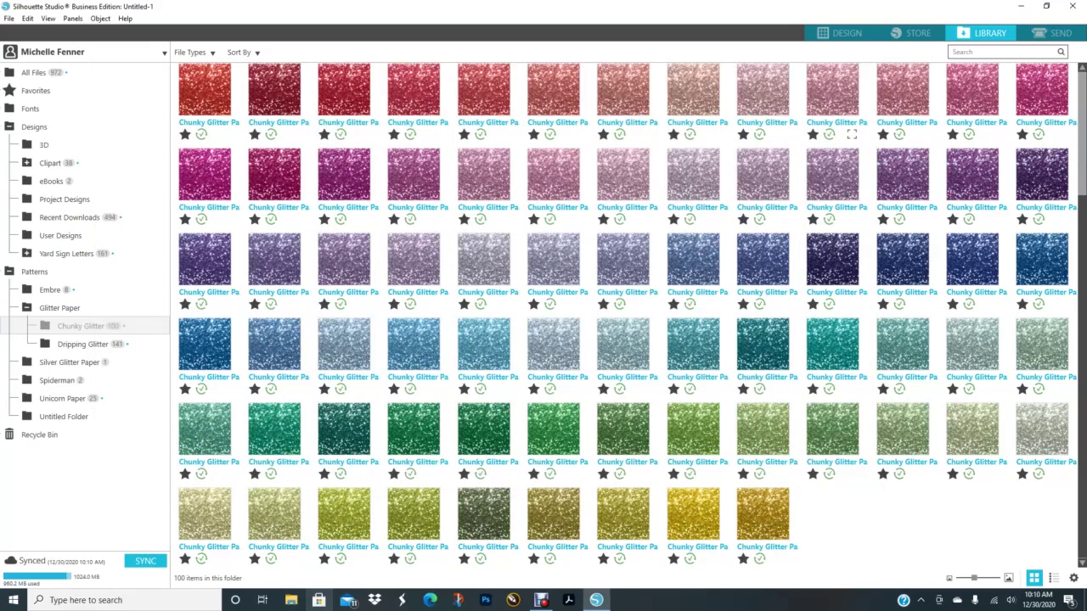
Review the imported Chunky Glitter papers and the Dripping Glitter patterns, and collapse the Patterns folder.
scroll(642, 309, "up", 3)
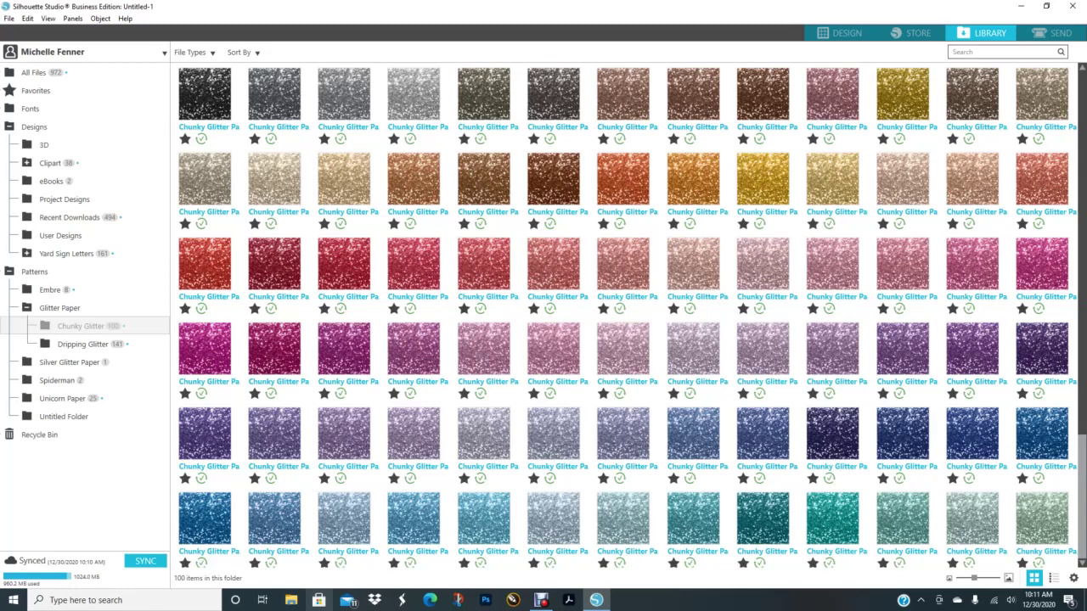
left_click(26, 307)
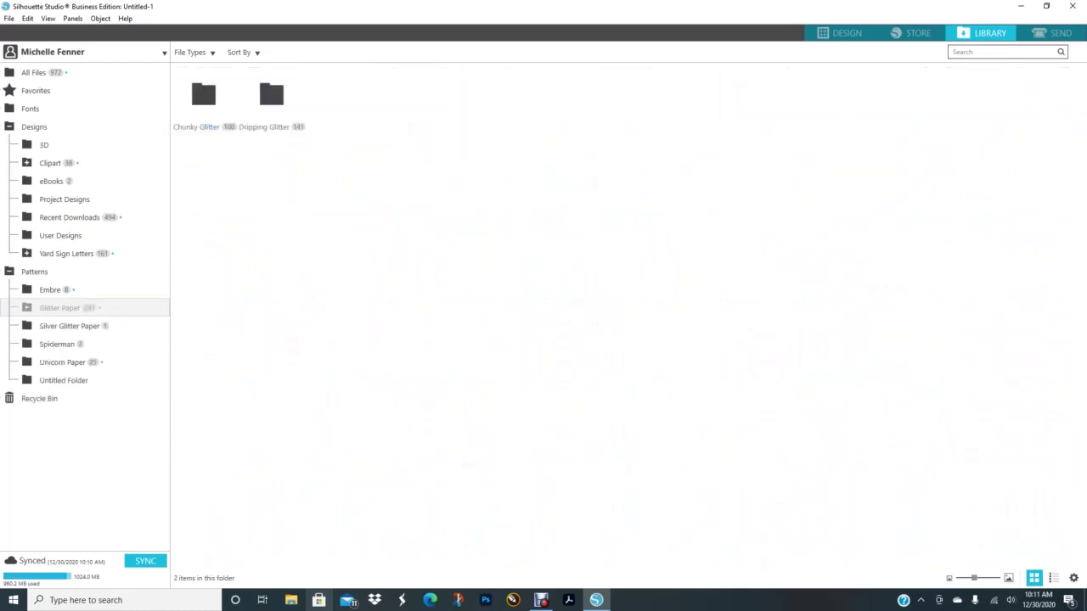
left_click(26, 307)
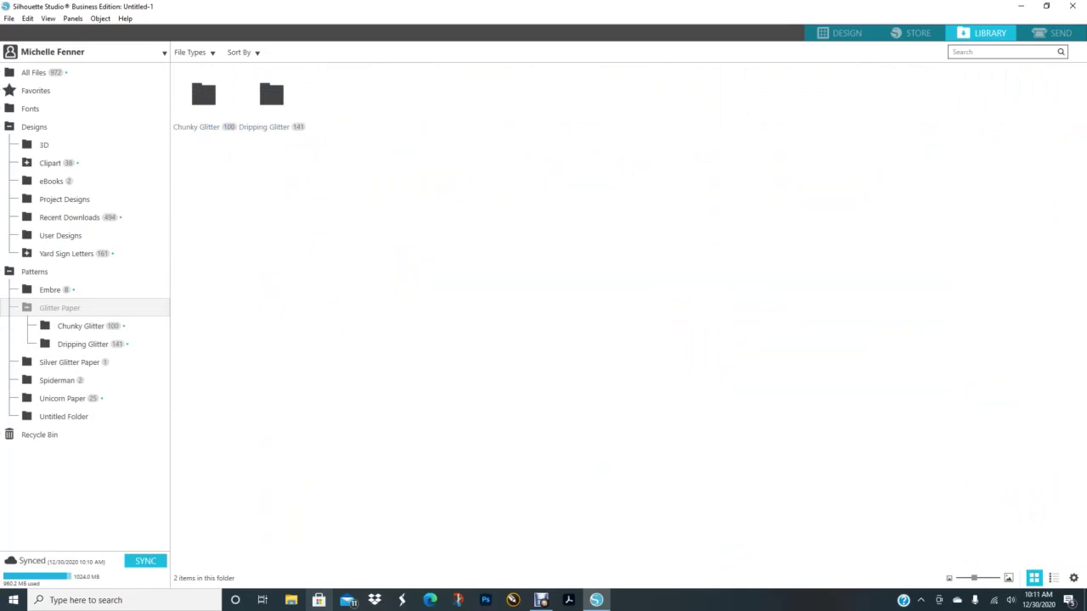
left_click(82, 344)
scroll(693, 403, "down", 5)
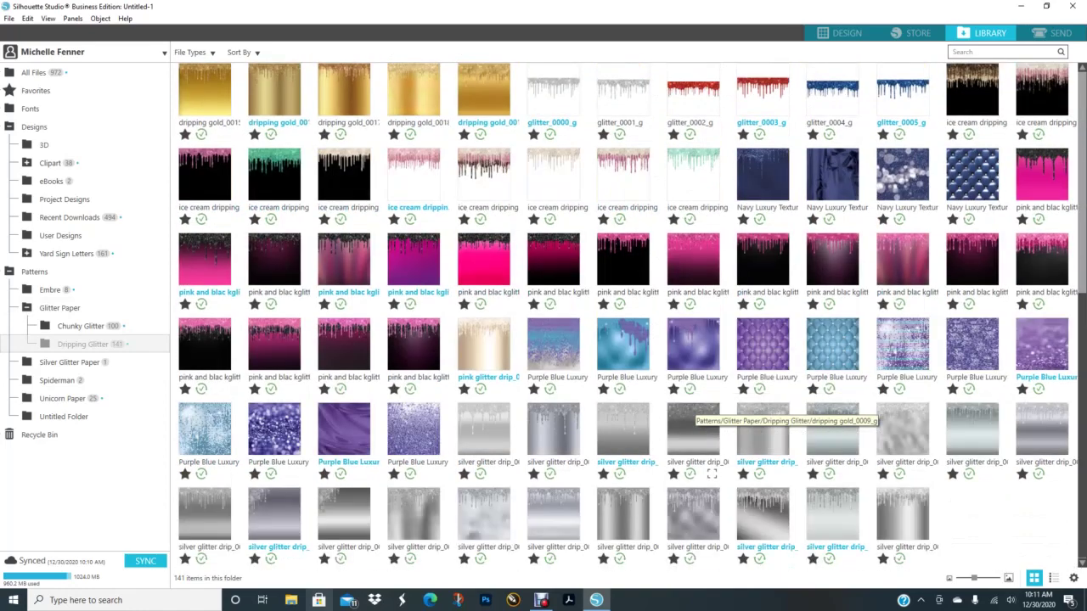
scroll(712, 473, "up", 2)
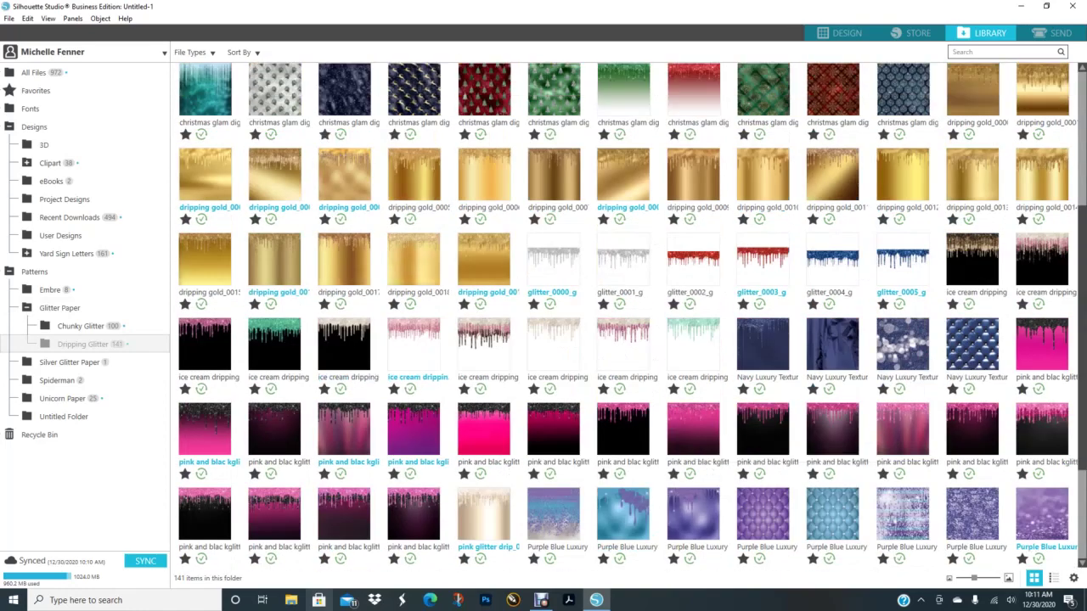
left_click(34, 272)
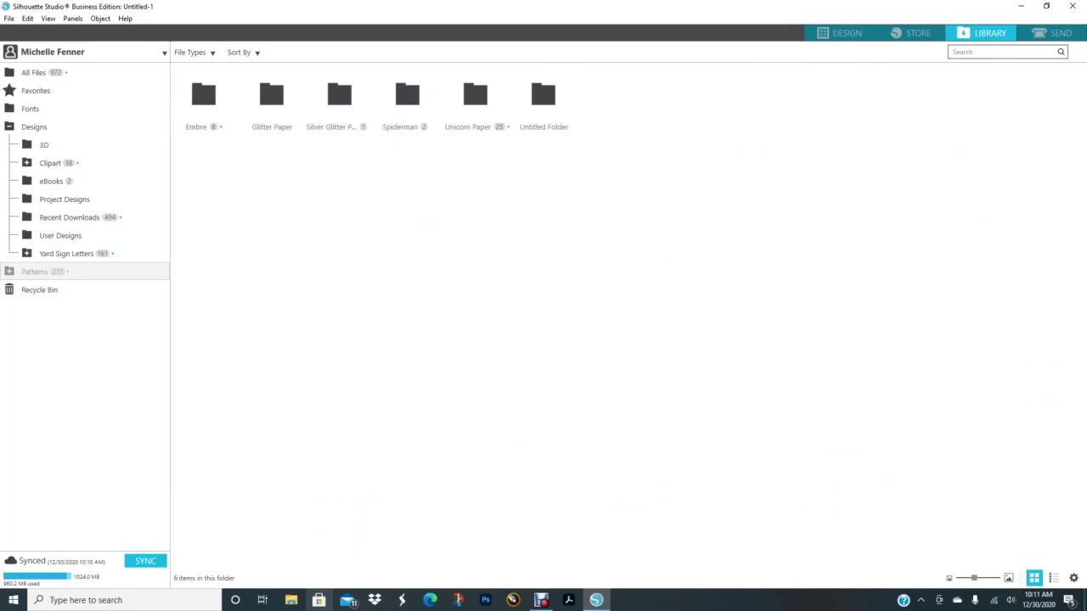
Check the design page, return to the library, and open the birthday subfolder of the Clipart designs.
left_click(838, 33)
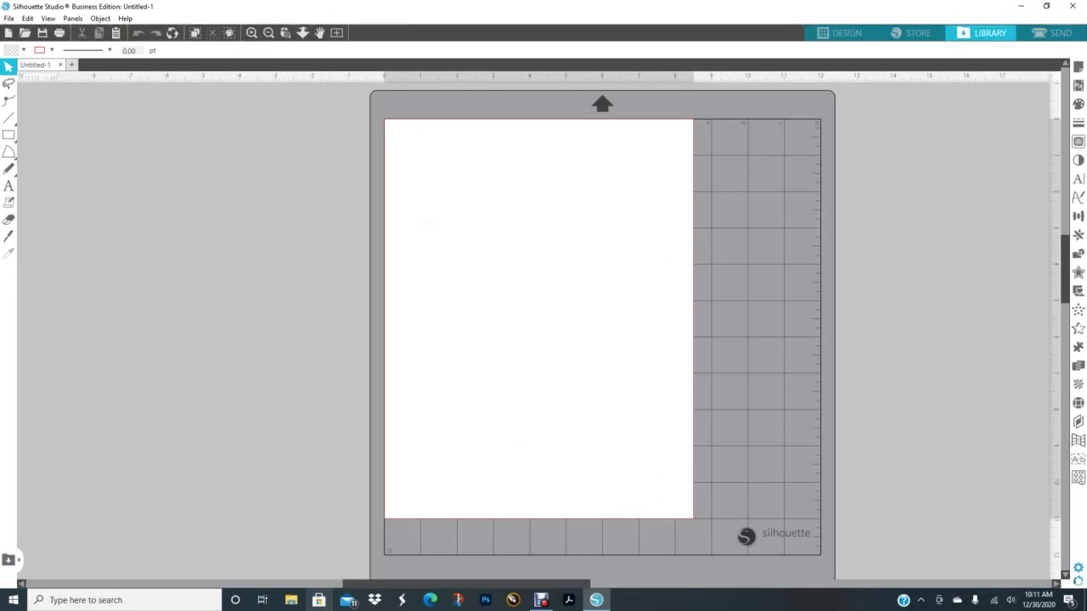
left_click(984, 32)
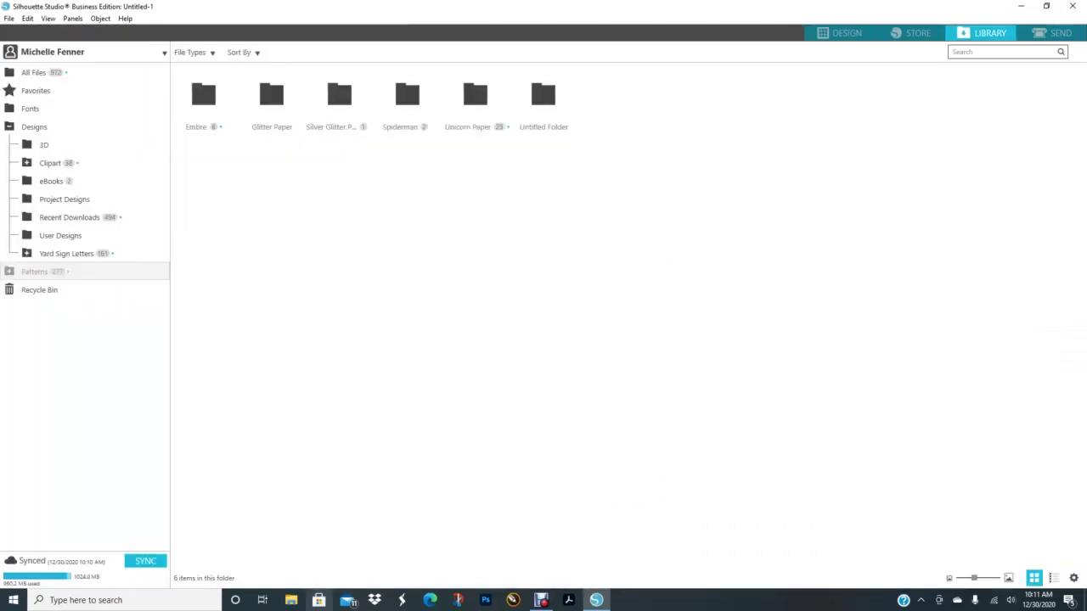
left_click(50, 163)
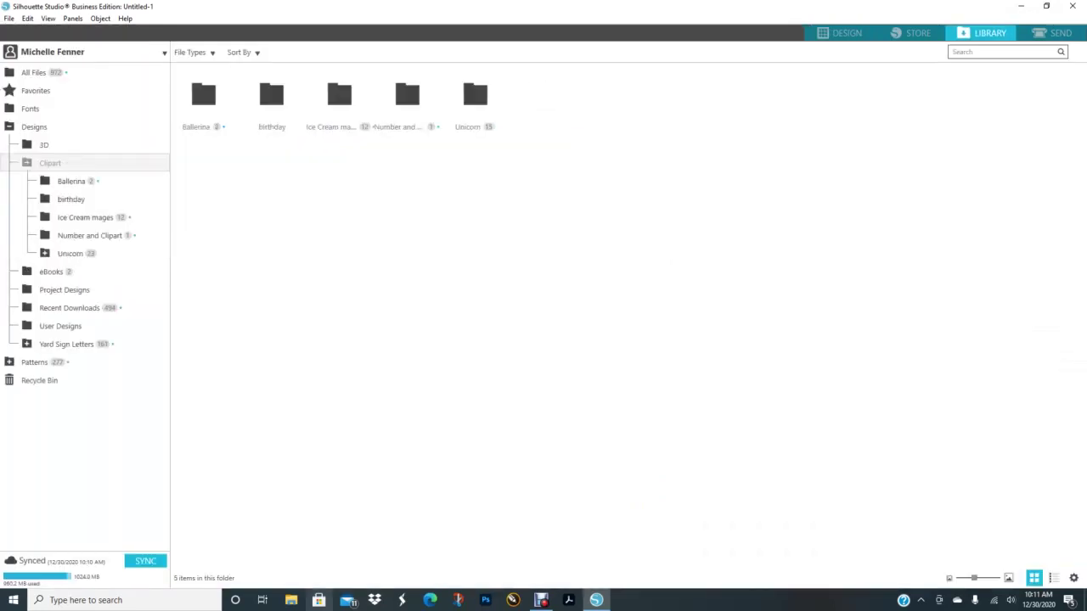
left_click(71, 199)
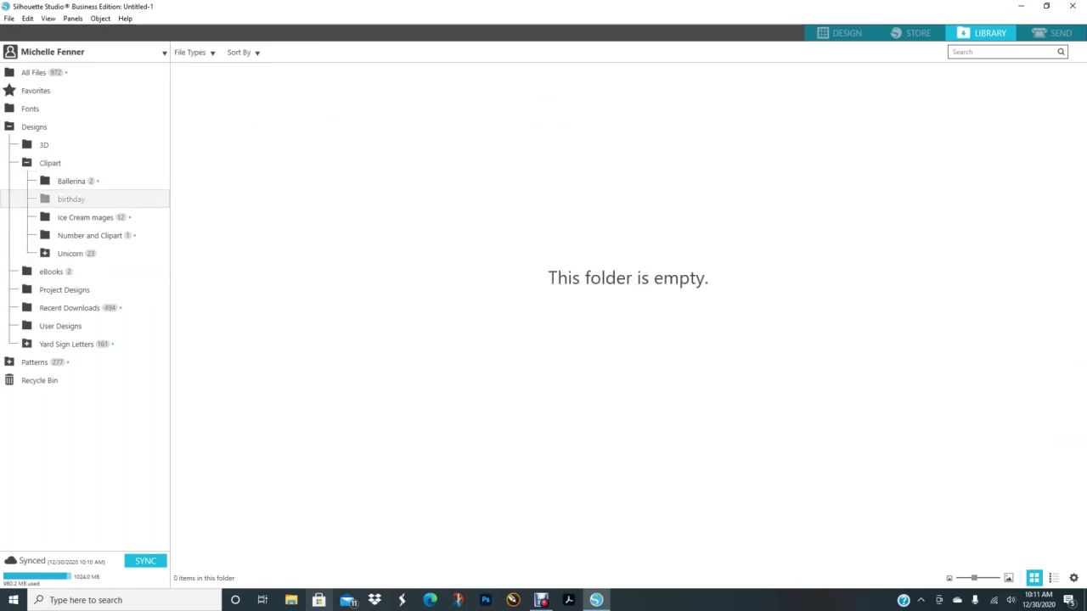
Look through the Ice Cream mages, Number and Clipart, and Unicorn folders of the Clipart designs.
left_click(84, 217)
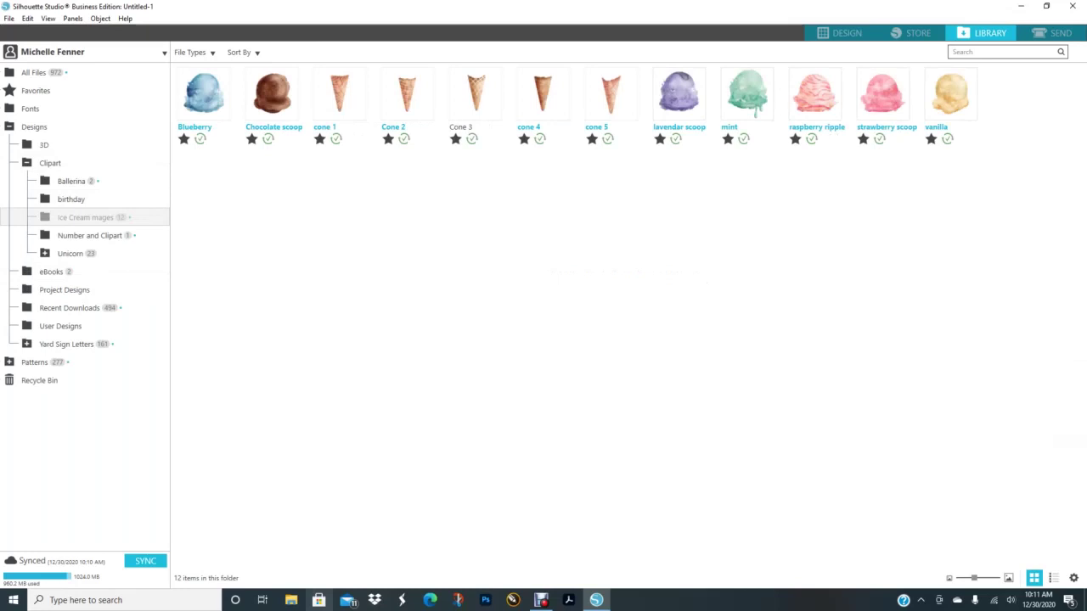
left_click(90, 235)
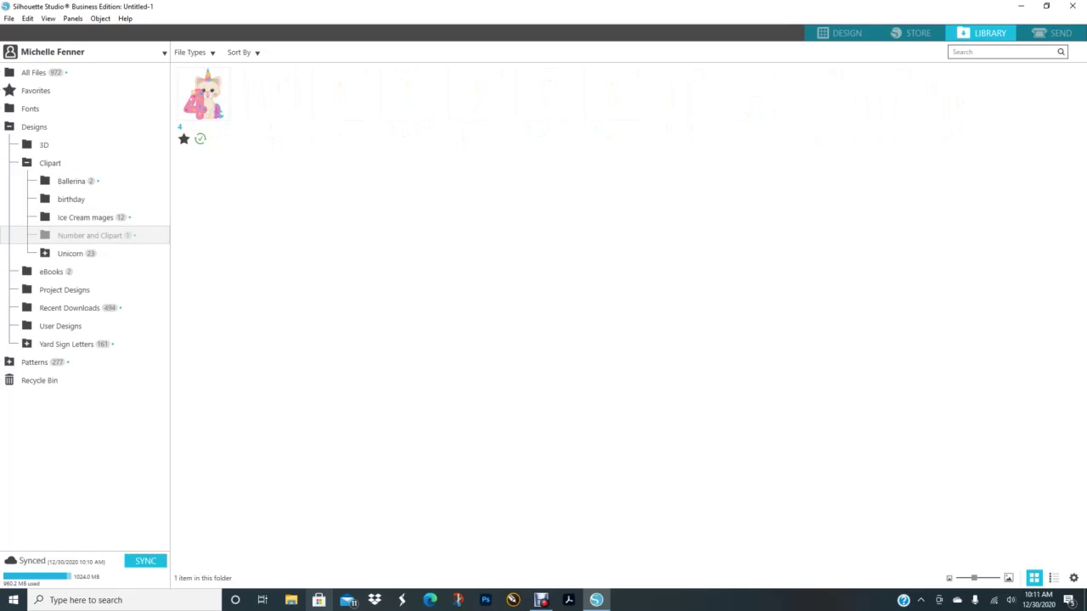
left_click(71, 253)
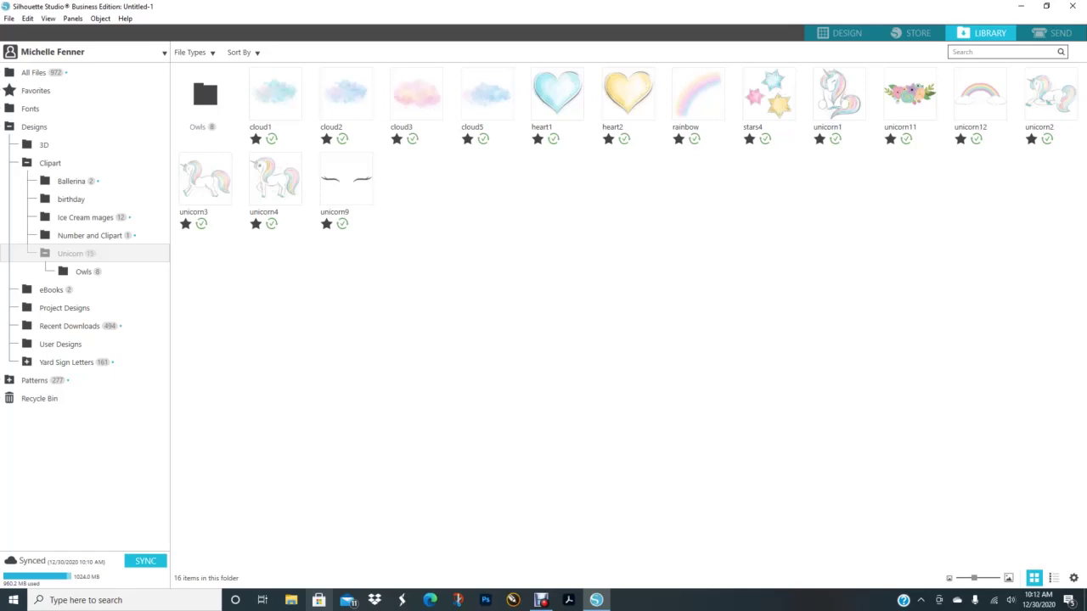
Create a new subfolder inside the Unicorn clipart folder, keeping its default name.
right_click(70, 254)
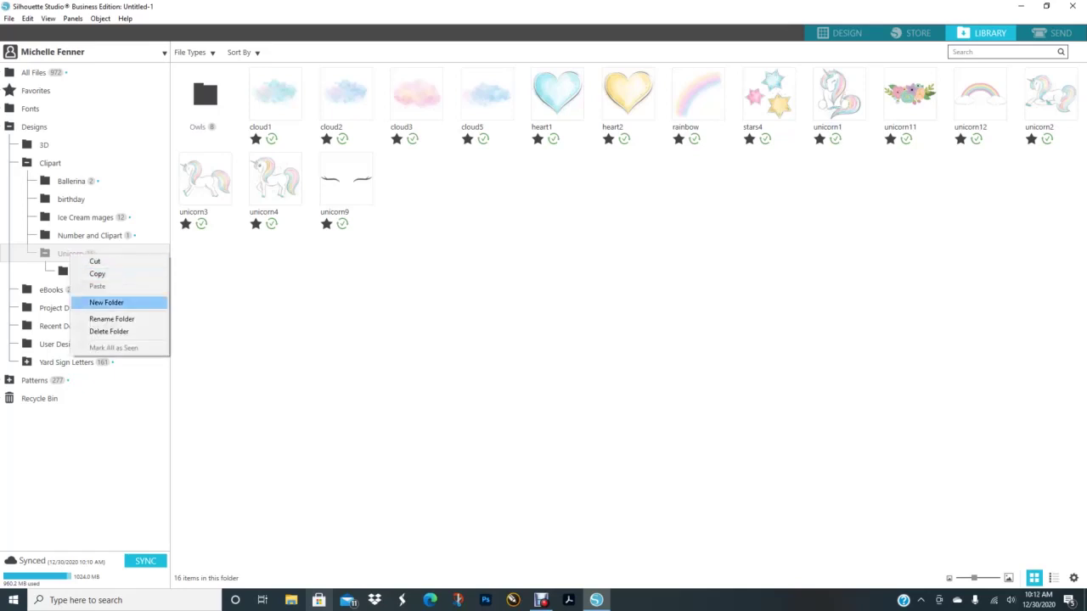
left_click(106, 302)
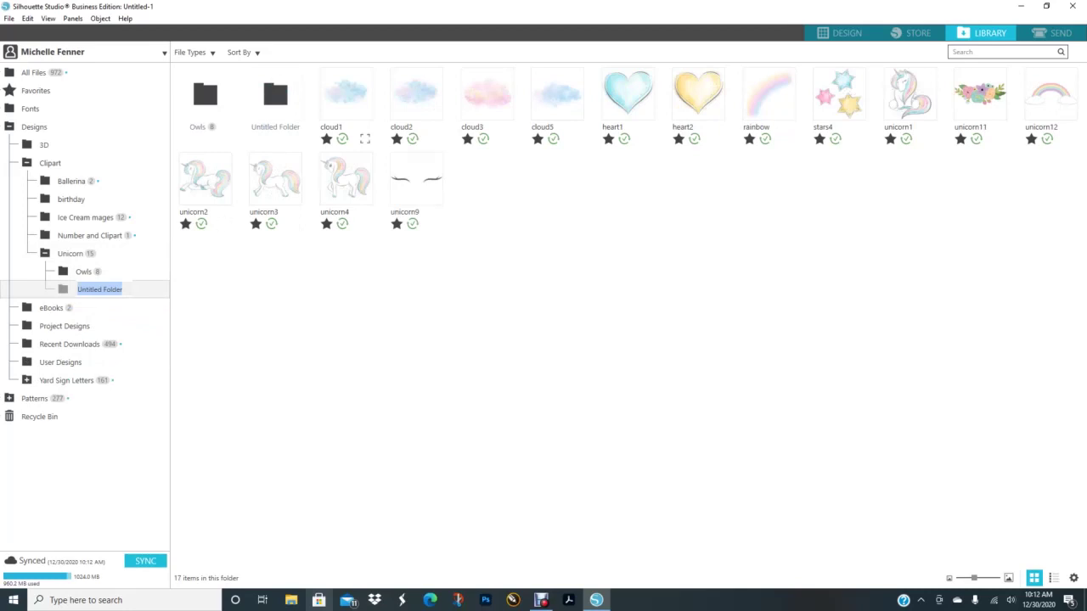
right_click(439, 262)
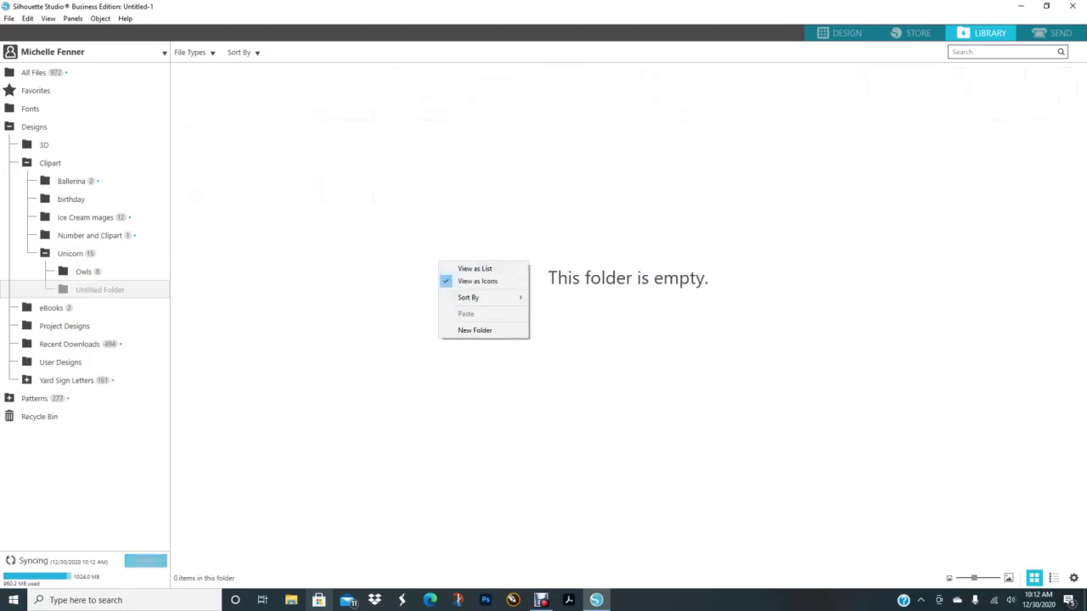
Rename the parent Unicorn clipart folder as Animals.
left_click(70, 253)
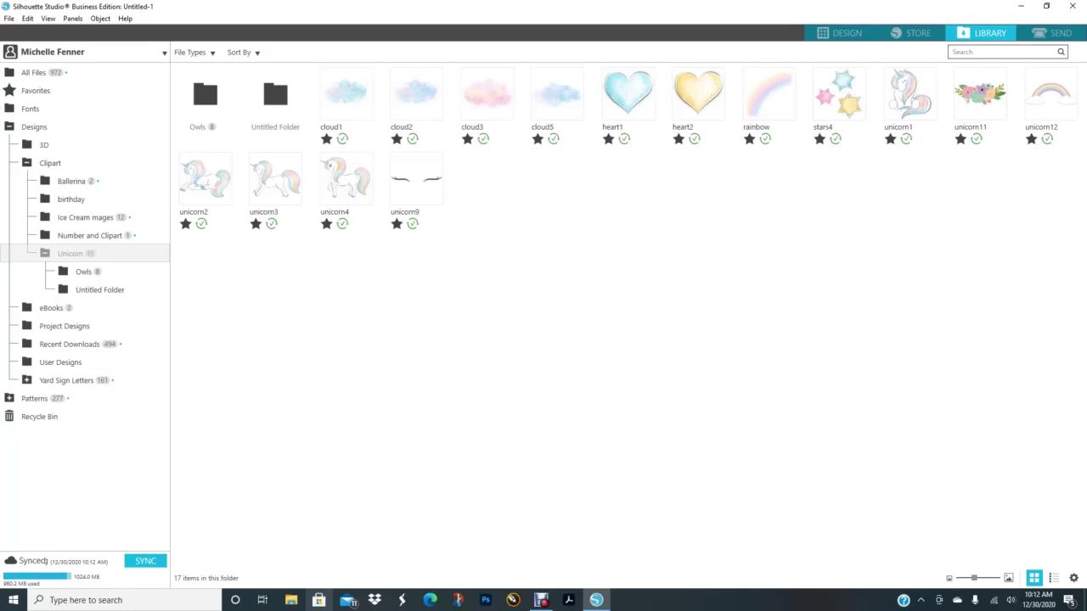
right_click(75, 254)
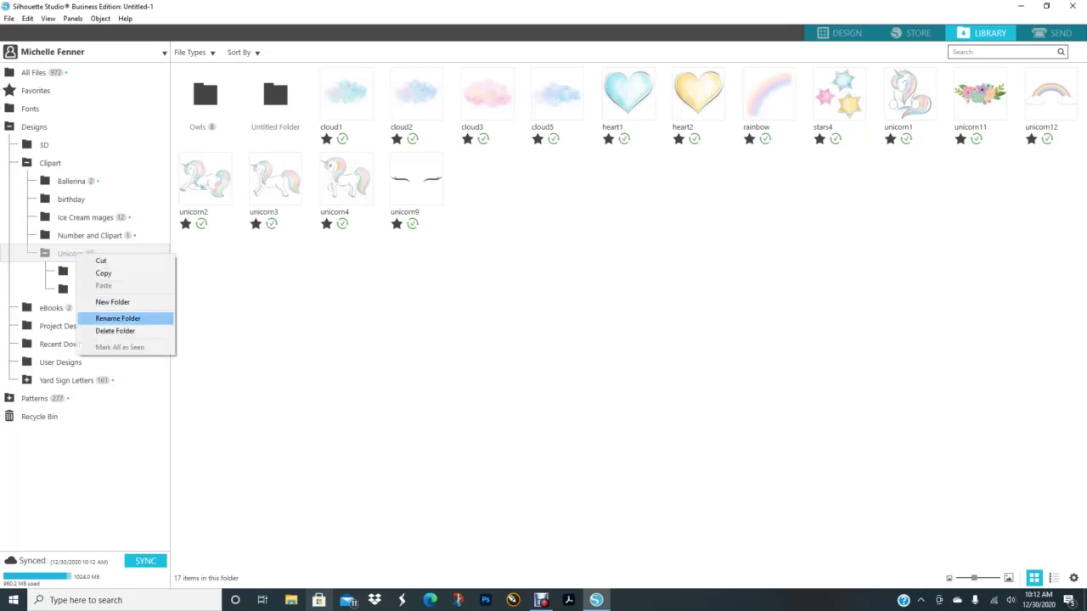
left_click(117, 318)
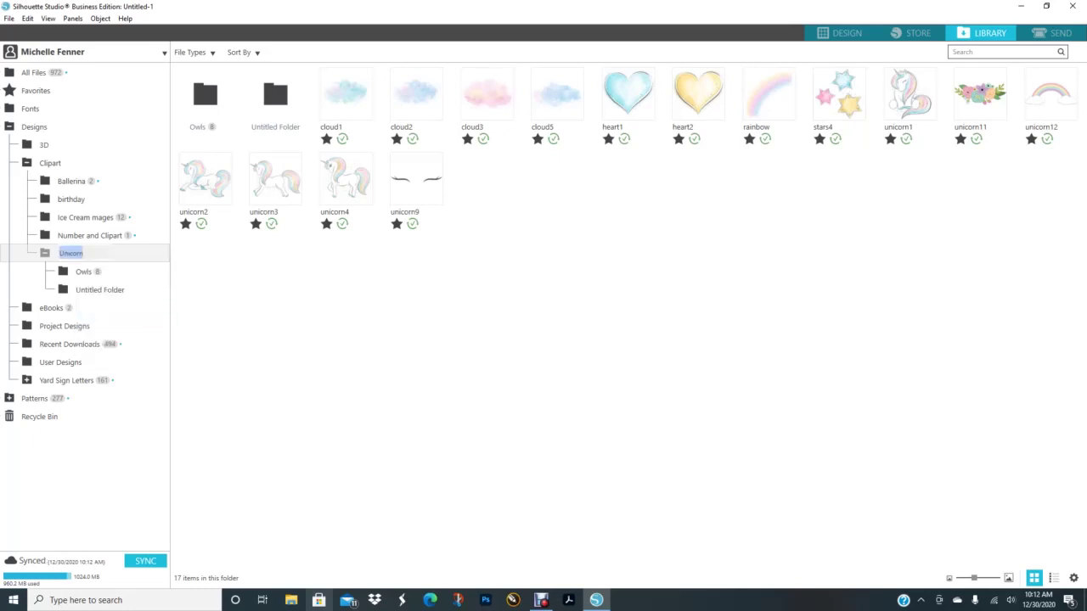
type("Animals")
key("Return")
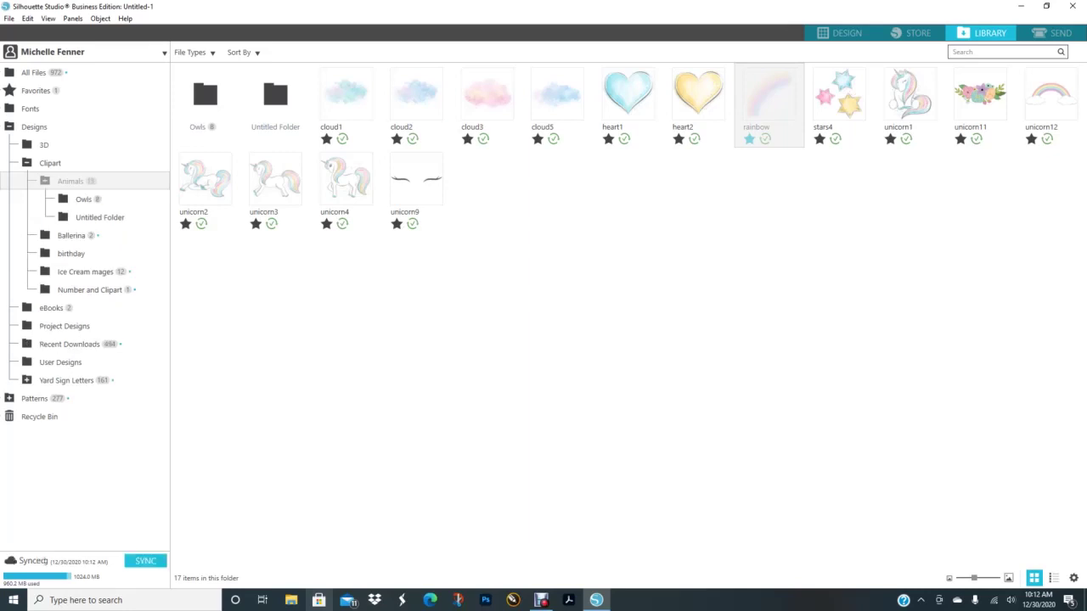
Rename the untitled subfolder of the Animals folder as Unicorn.
right_click(108, 181)
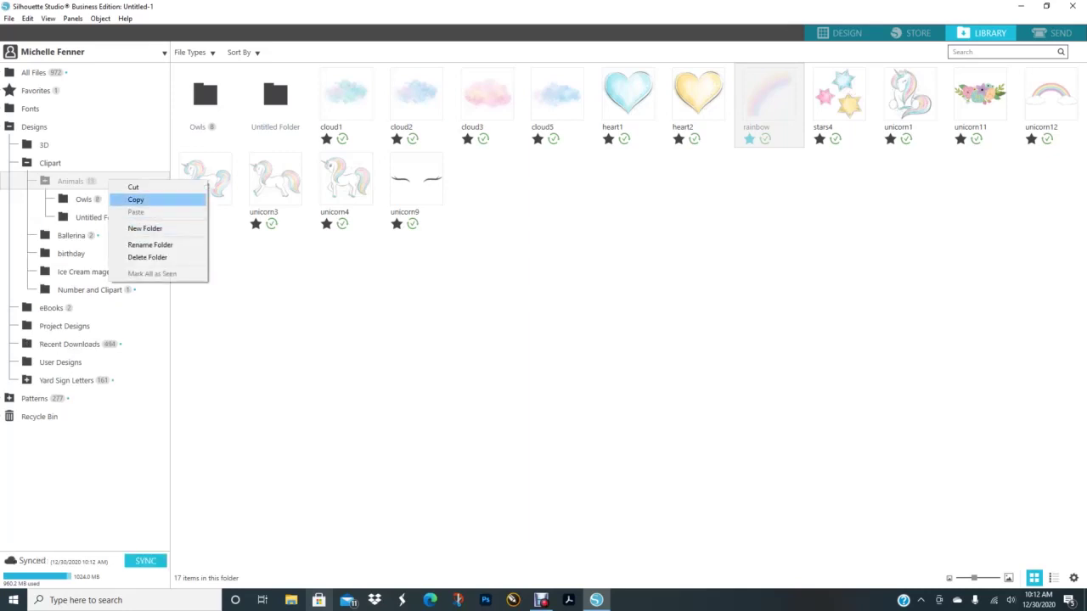
left_click(91, 218)
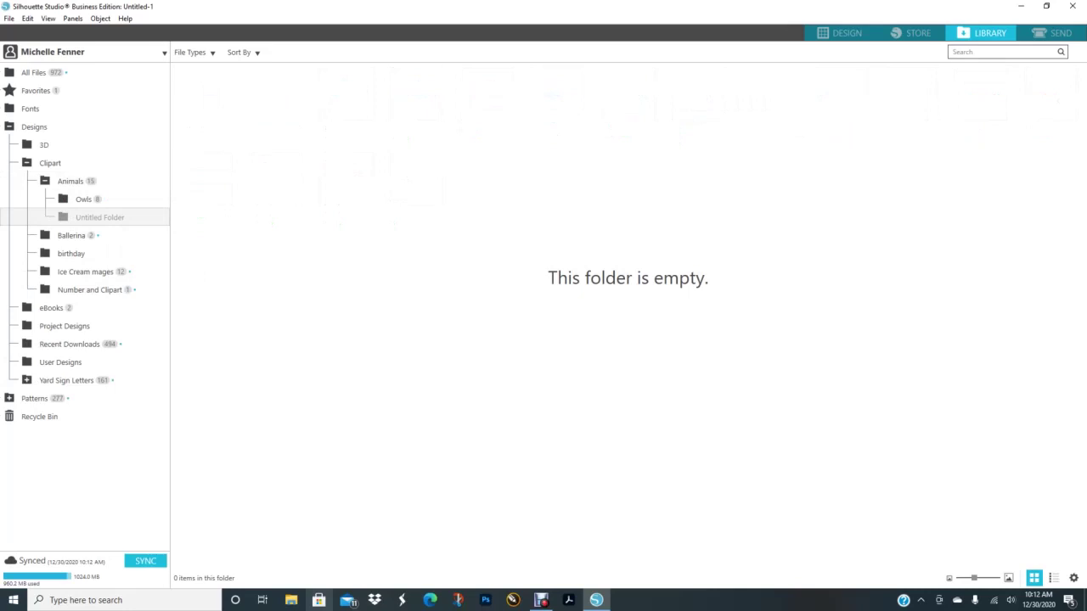
right_click(111, 218)
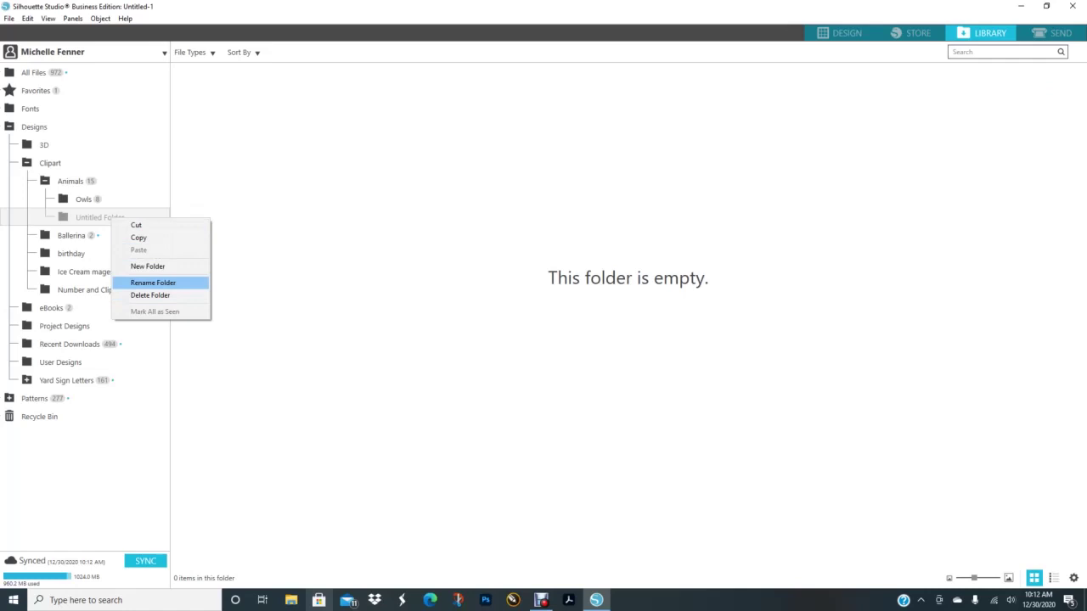
left_click(153, 283)
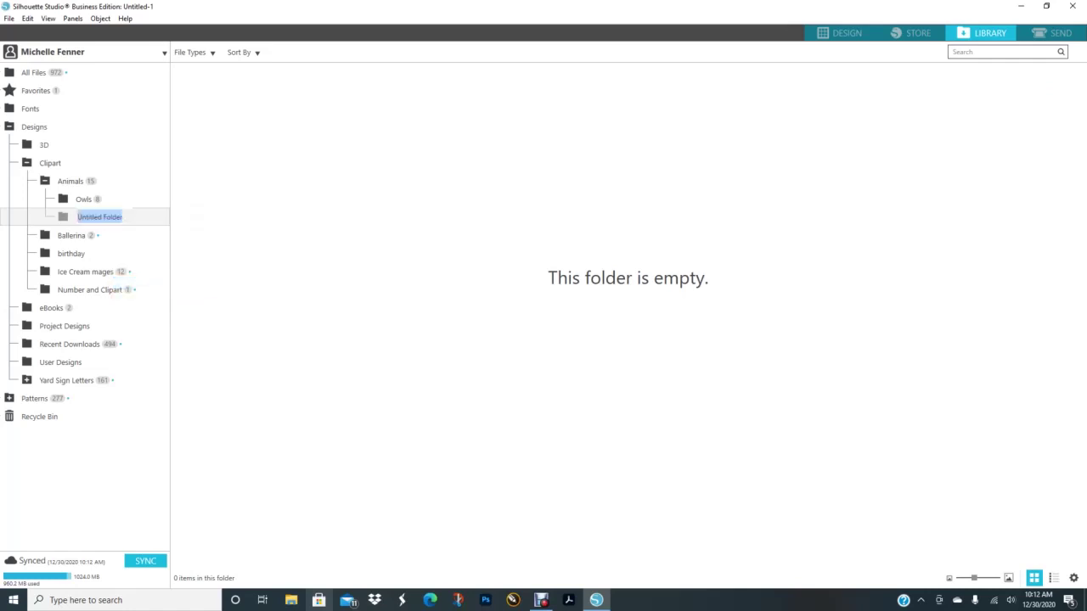
type("Uni")
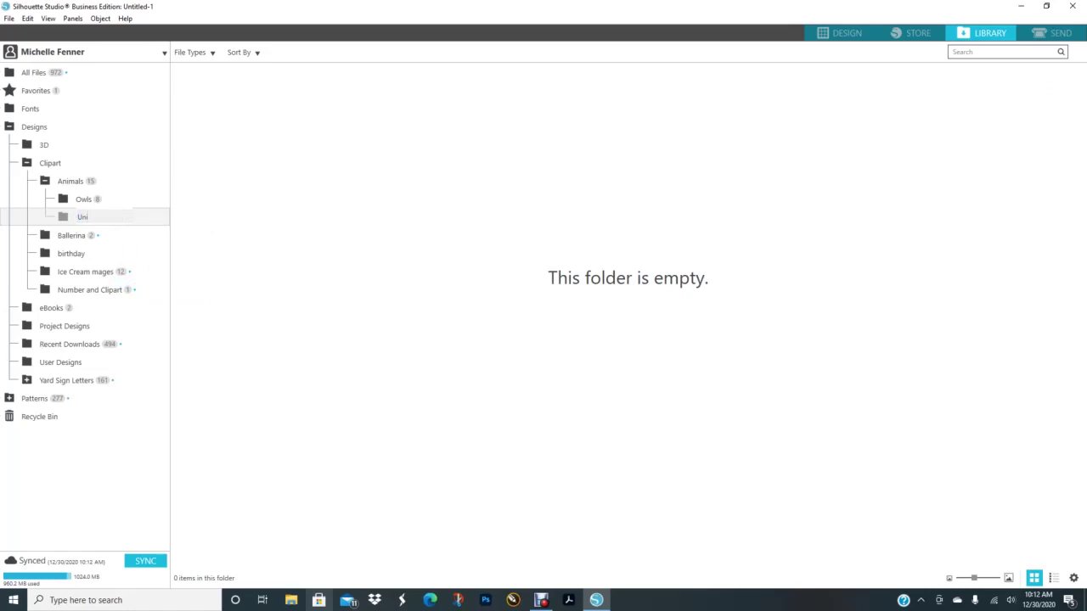
type("corn")
key("Return")
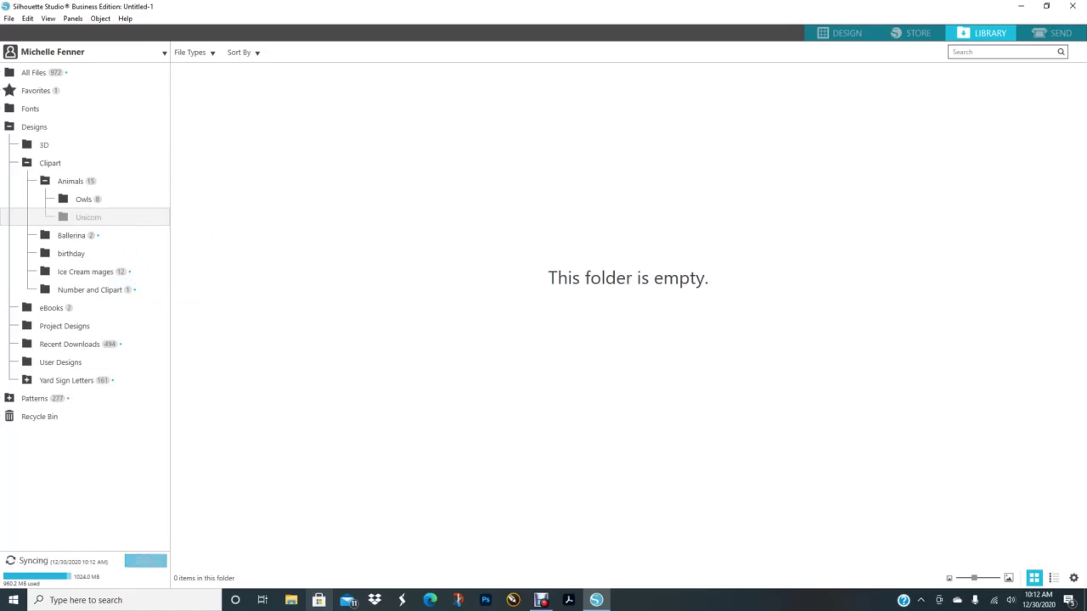
Move all the loose cloud, heart, rainbow, star and unicorn images from the Animals folder into its Unicorn subfolder and open that subfolder.
left_click(83, 199)
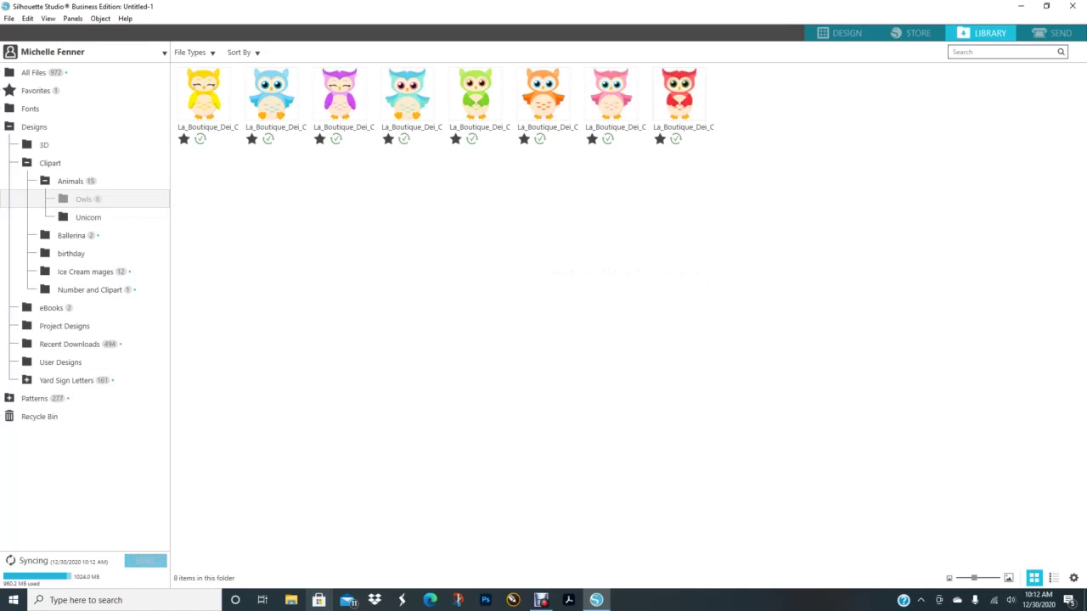
left_click(71, 181)
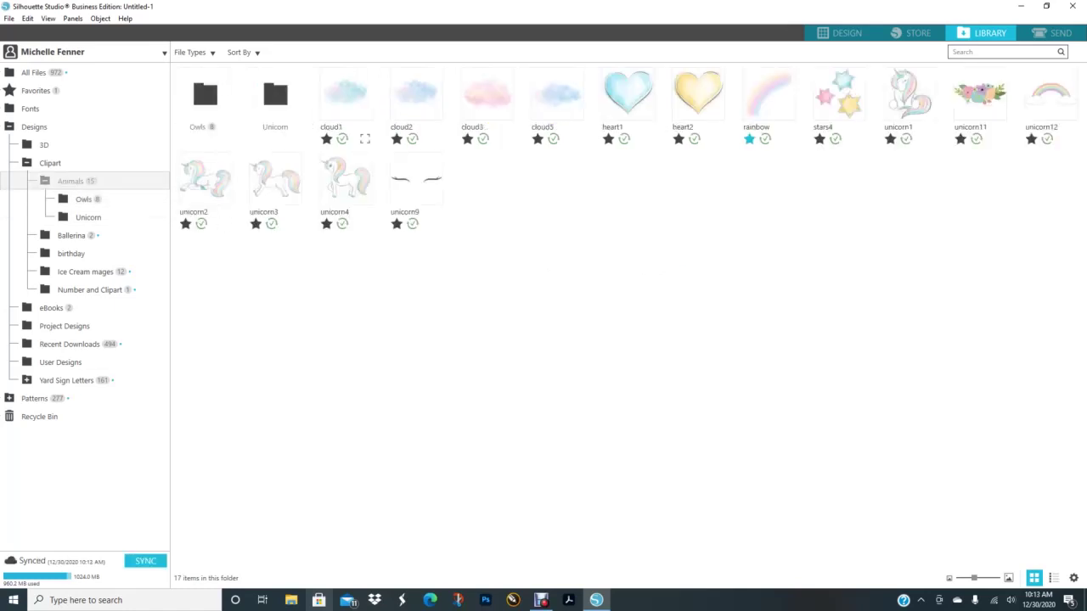
left_click_drag(312, 123, 401, 239)
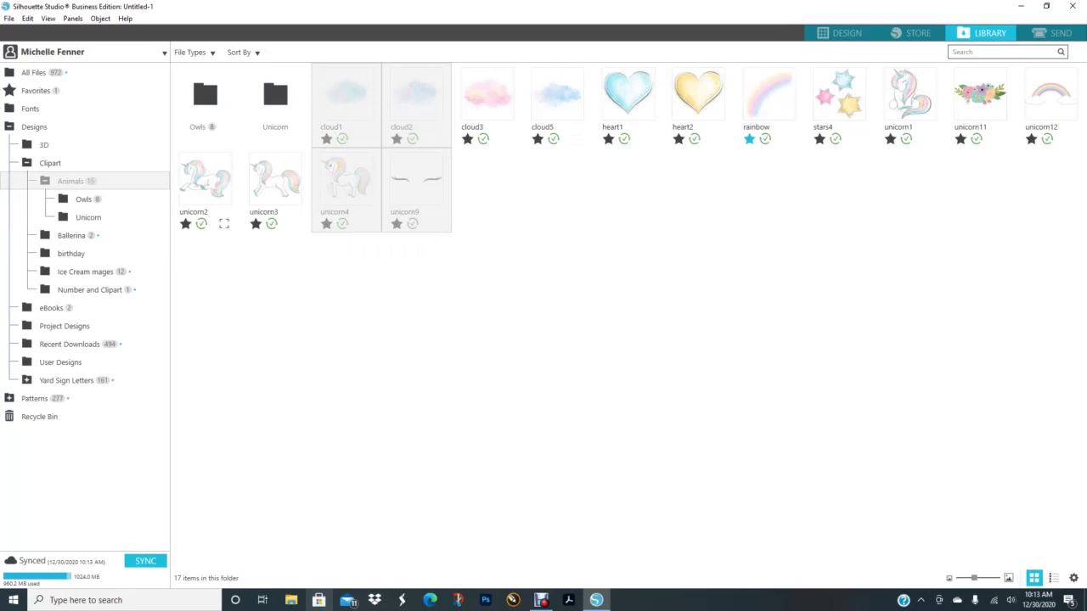
key("ctrl+a")
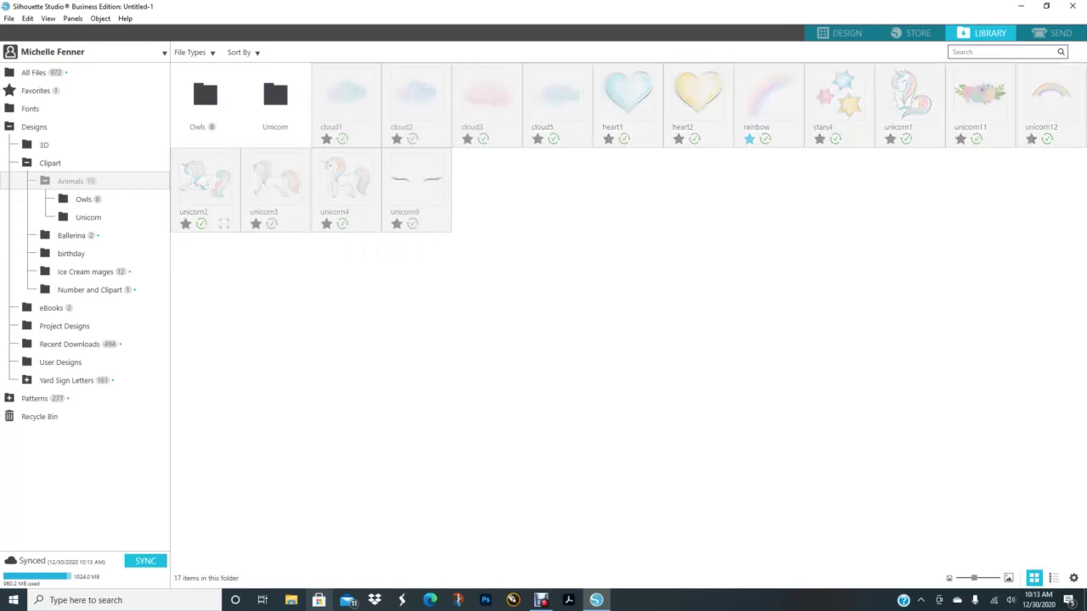
left_click_drag(219, 177, 273, 99)
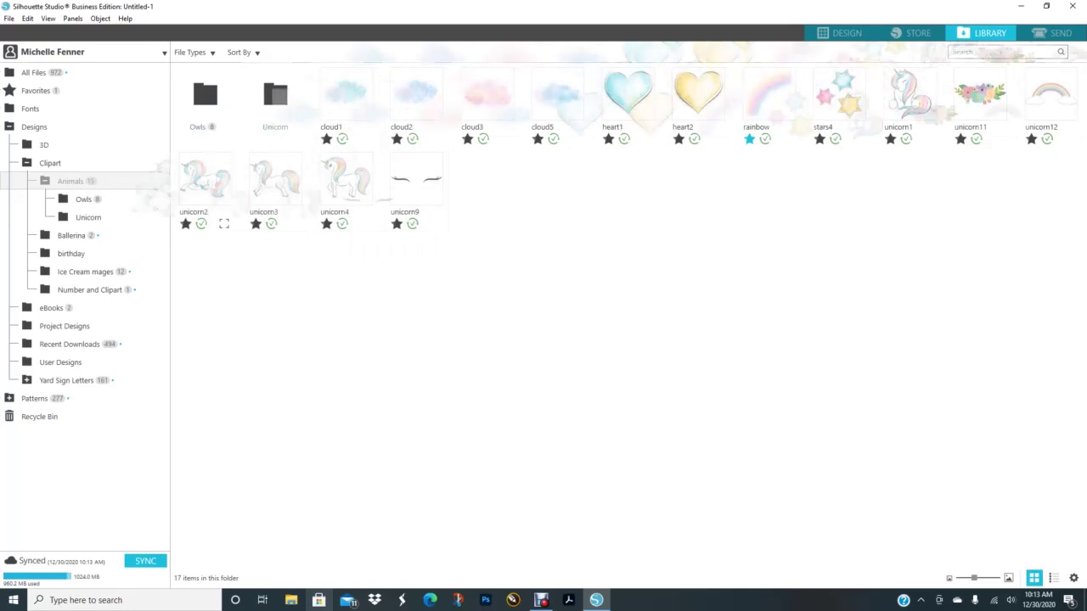
double_click(271, 104)
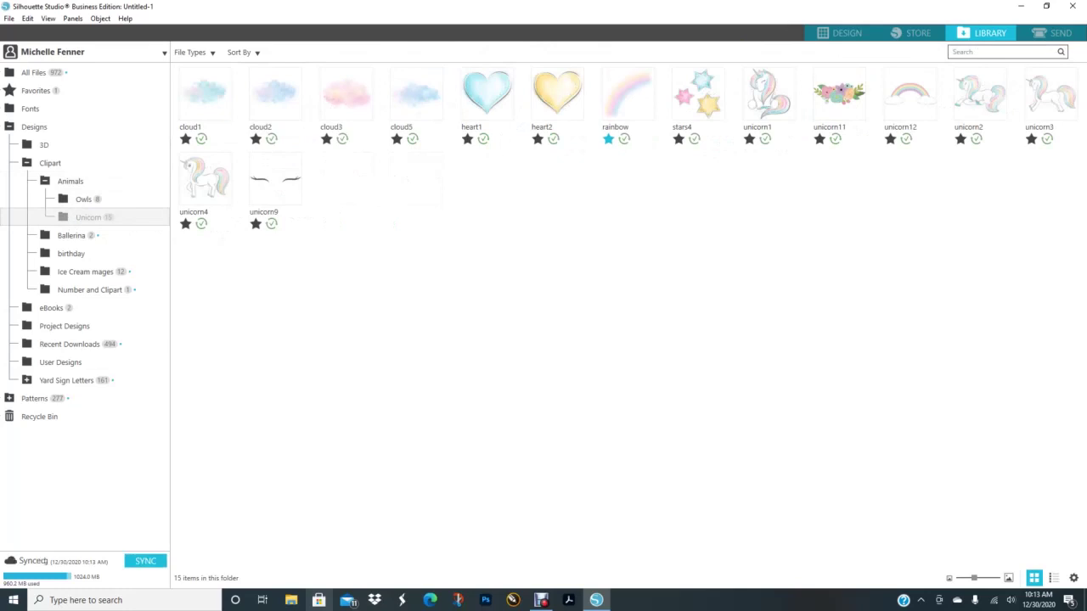
Add a subfolder named Horses to the Animals folder.
left_click(83, 199)
left_click(70, 181)
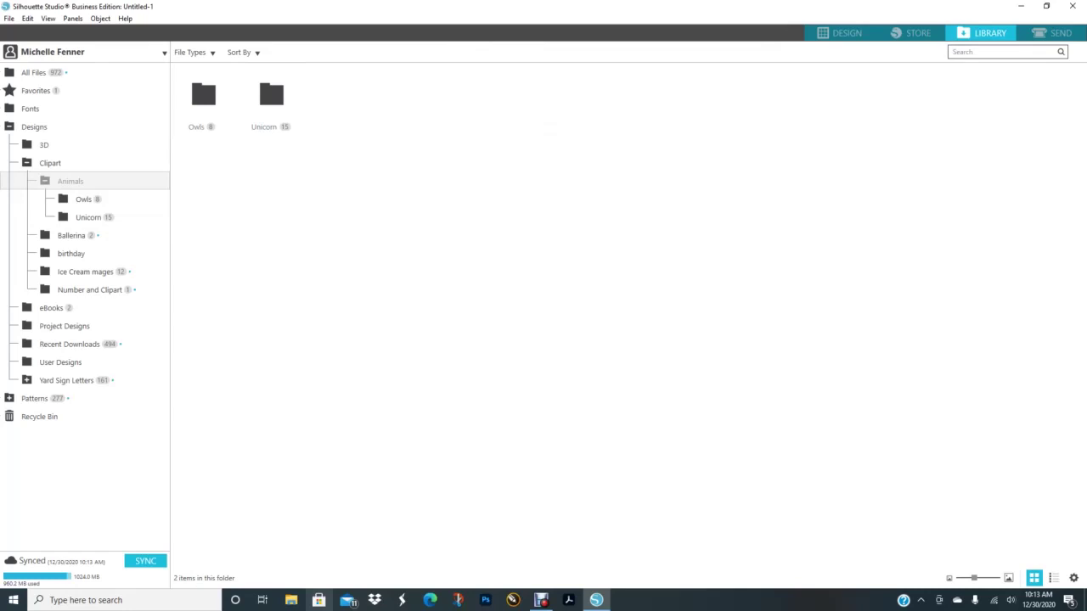
right_click(122, 180)
left_click(162, 228)
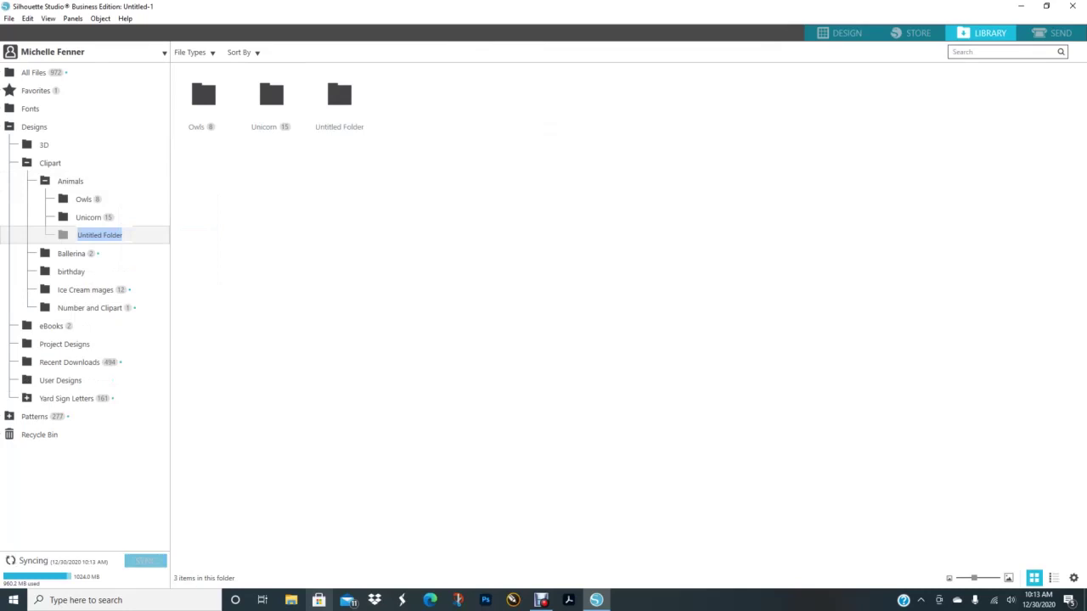
type("H")
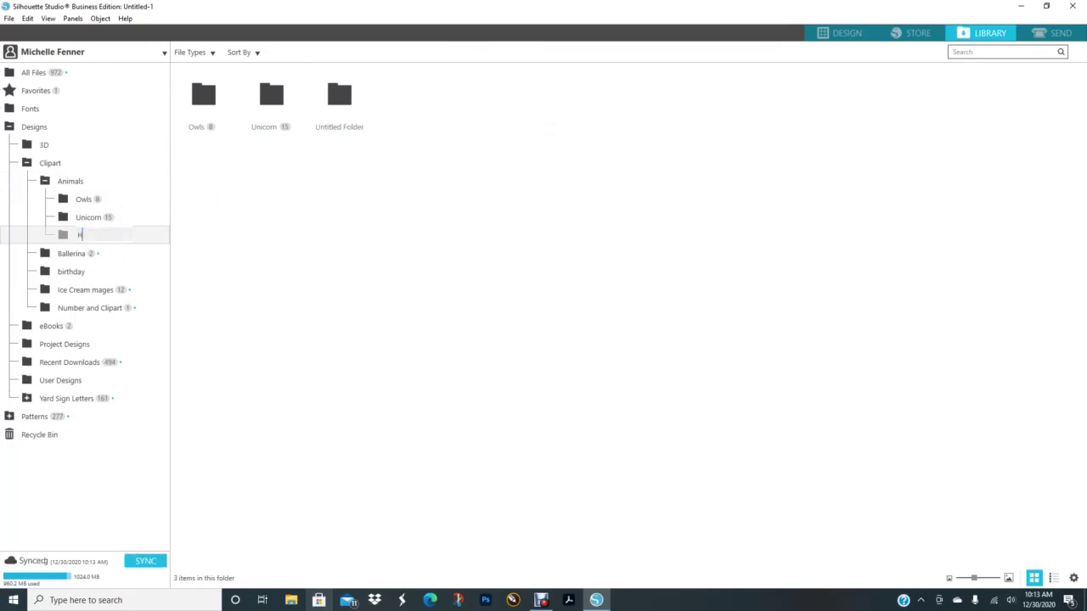
type("orses")
key("Return")
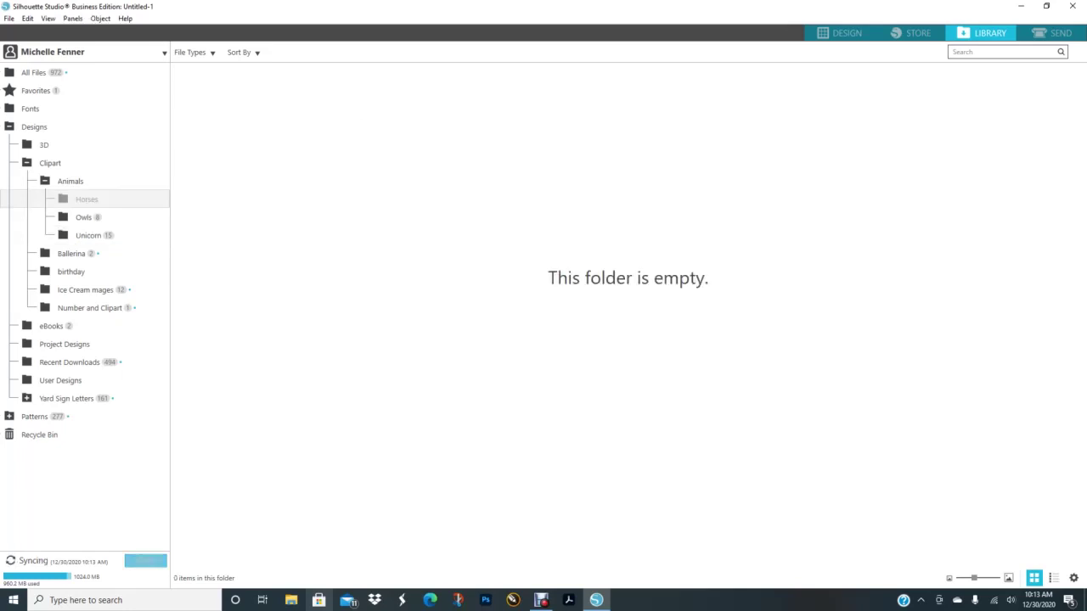
Check the Unicorn and Horses subfolders, and briefly open File Explorer as the source for new images before closing it.
left_click(87, 235)
left_click(87, 199)
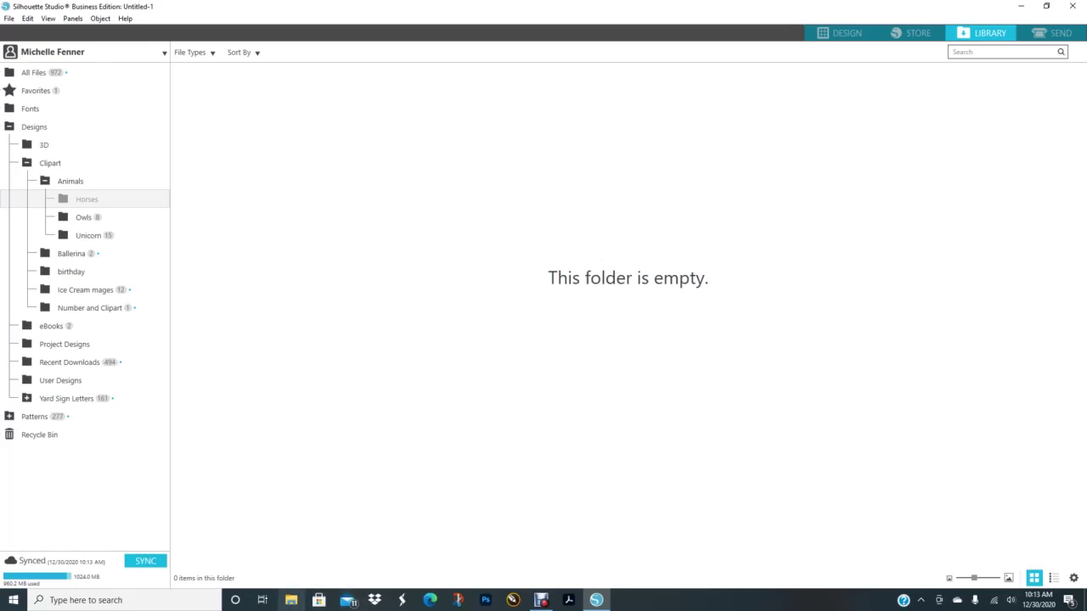
left_click(292, 600)
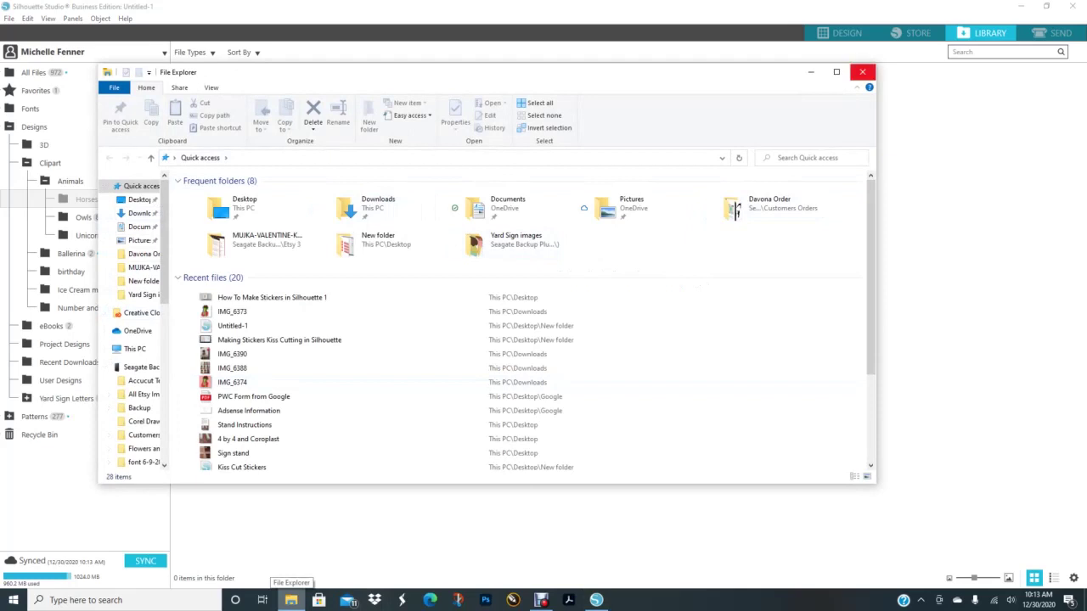
left_click(861, 72)
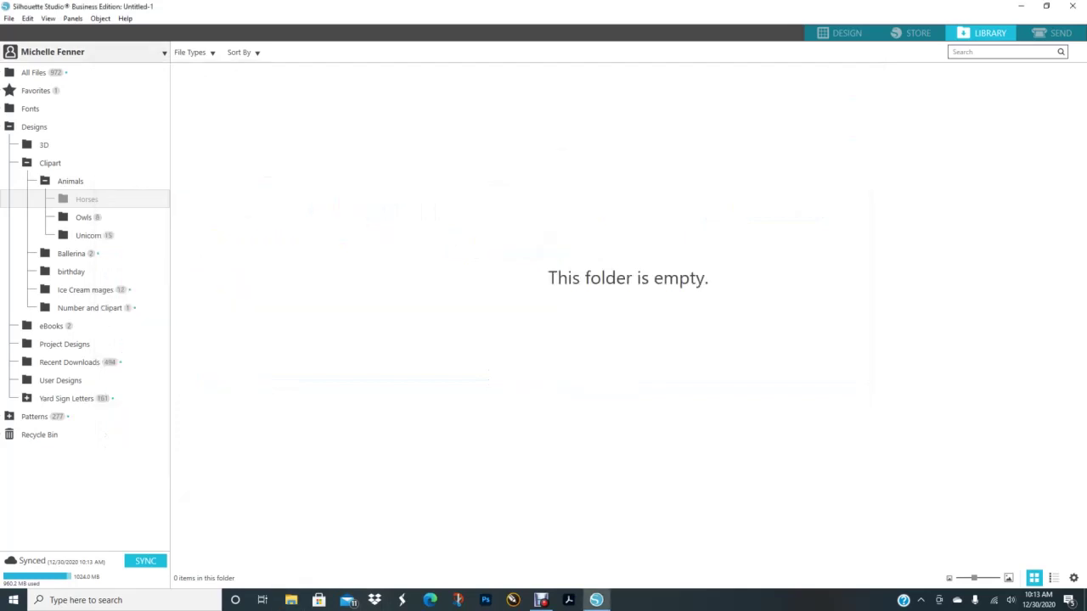
Return to the design page and view the blank Untitled-1 document.
left_click(839, 33)
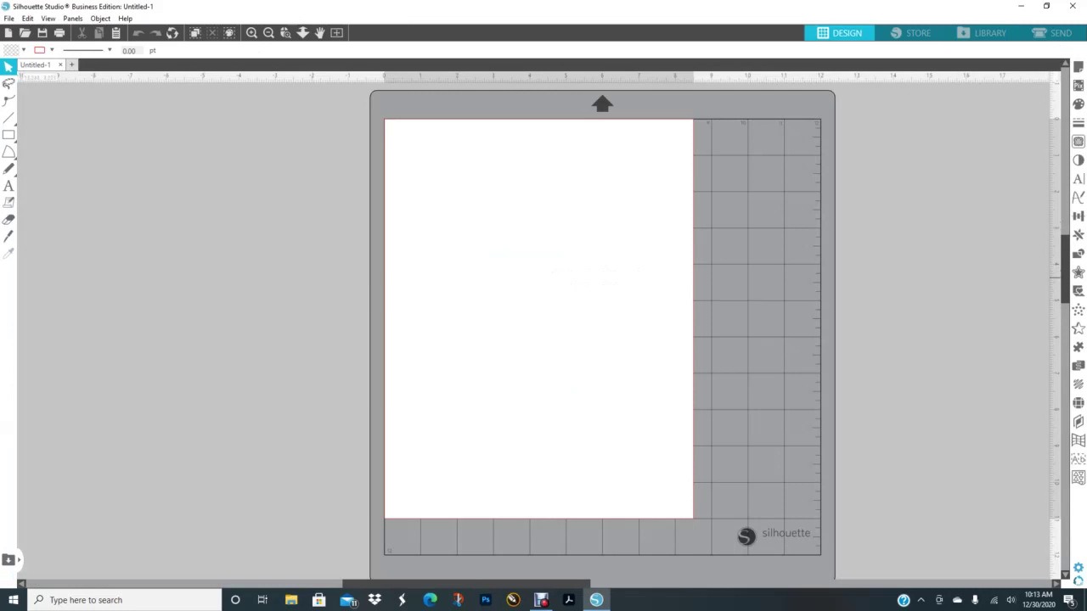
scroll(602, 334, "up", 5)
scroll(602, 334, "down", 5)
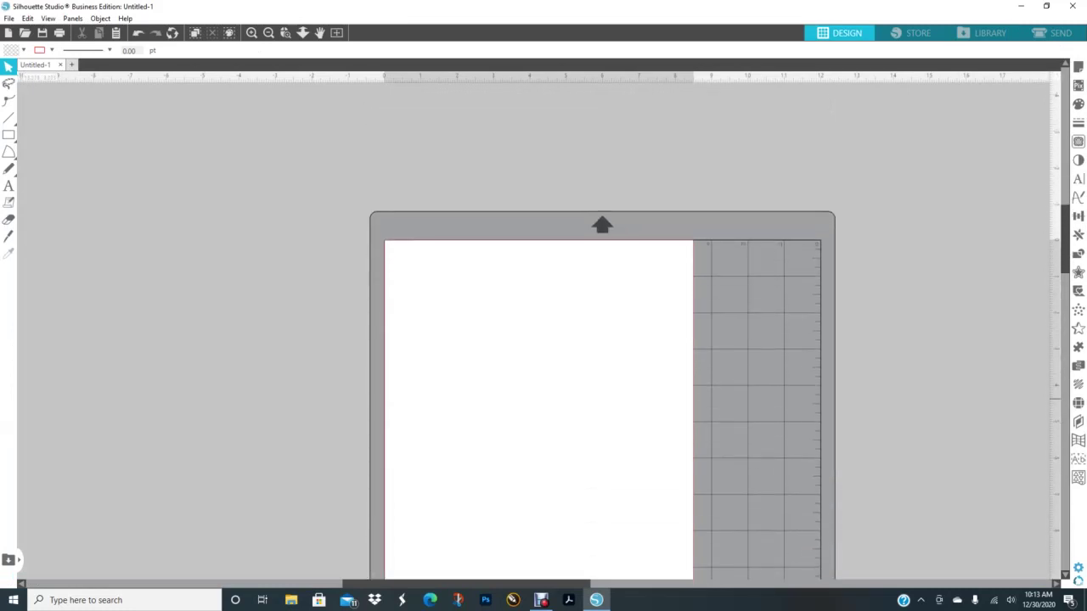